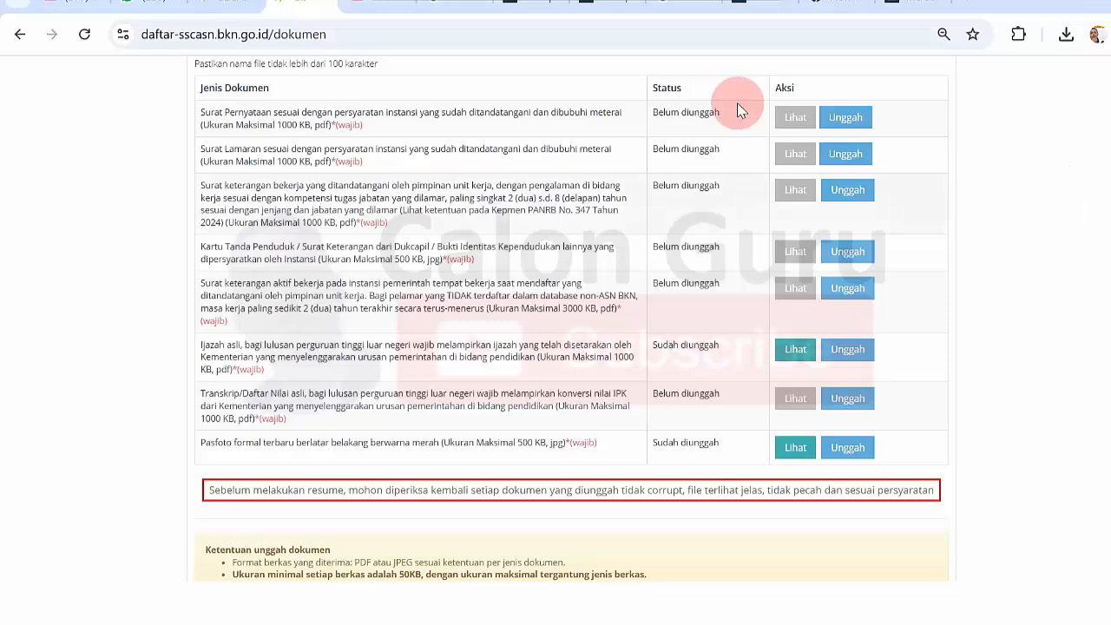
Examine the required documents, their upload status and the upload rules, including the accepted formats and the Pasfoto requirements
{"action": "scroll", "coordinate": [656, 2], "scroll_direction": "up", "scroll_amount": 3}
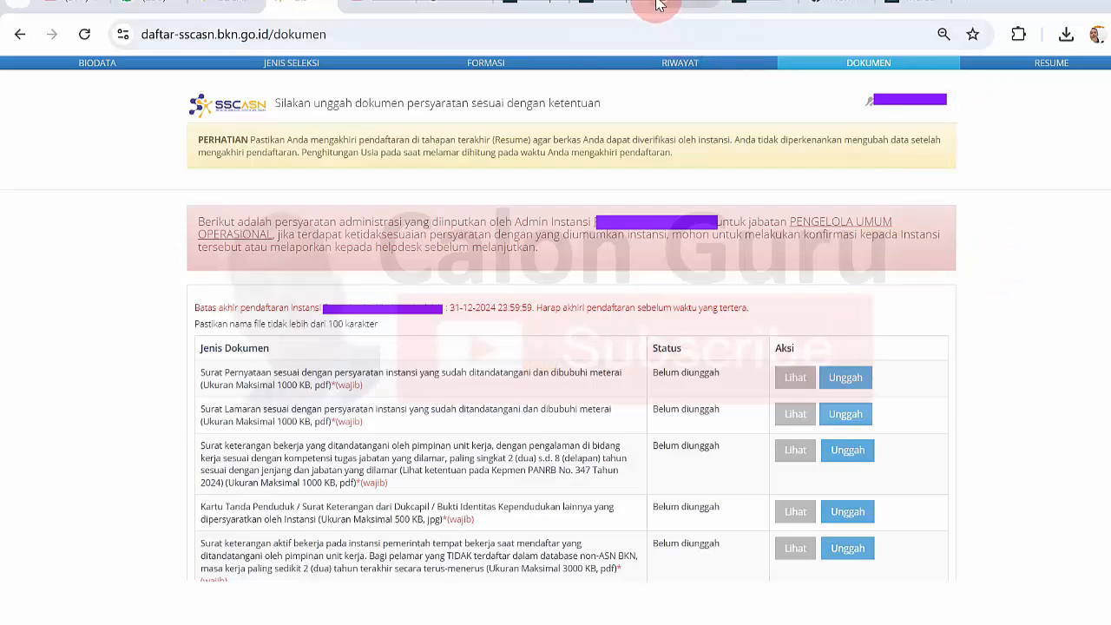
{"action": "scroll", "coordinate": [658, 2], "scroll_direction": "down", "scroll_amount": 3}
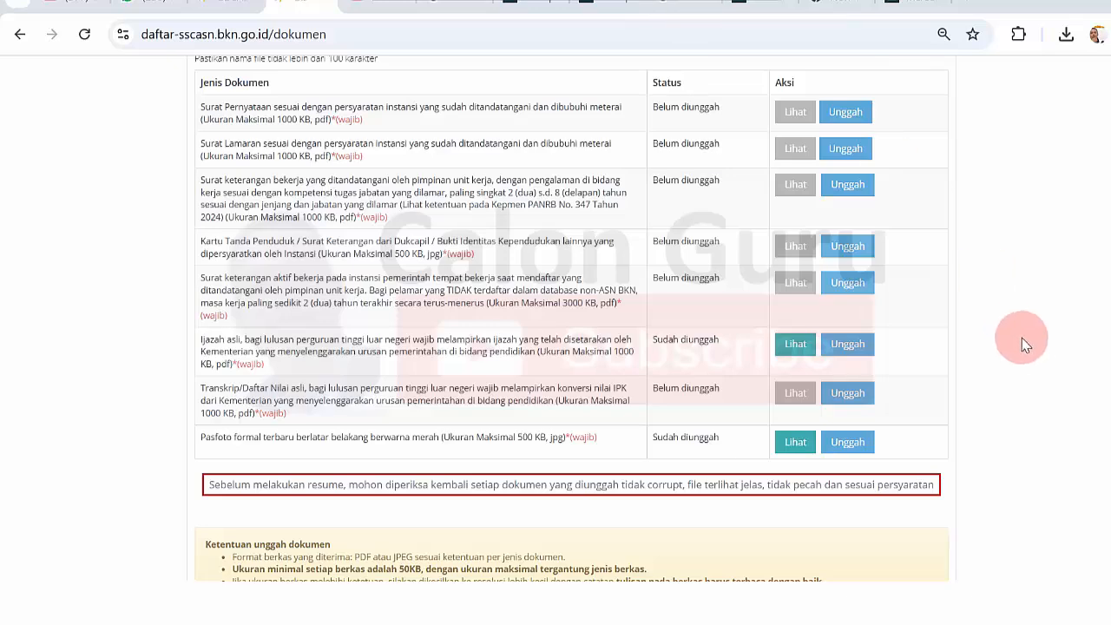
{"action": "mouse_move", "coordinate": [221, 63]}
{"action": "left_mouse_down"}
{"action": "mouse_move", "coordinate": [208, 57]}
{"action": "mouse_move", "coordinate": [217, 39]}
{"action": "mouse_move", "coordinate": [233, 59]}
{"action": "left_mouse_up"}
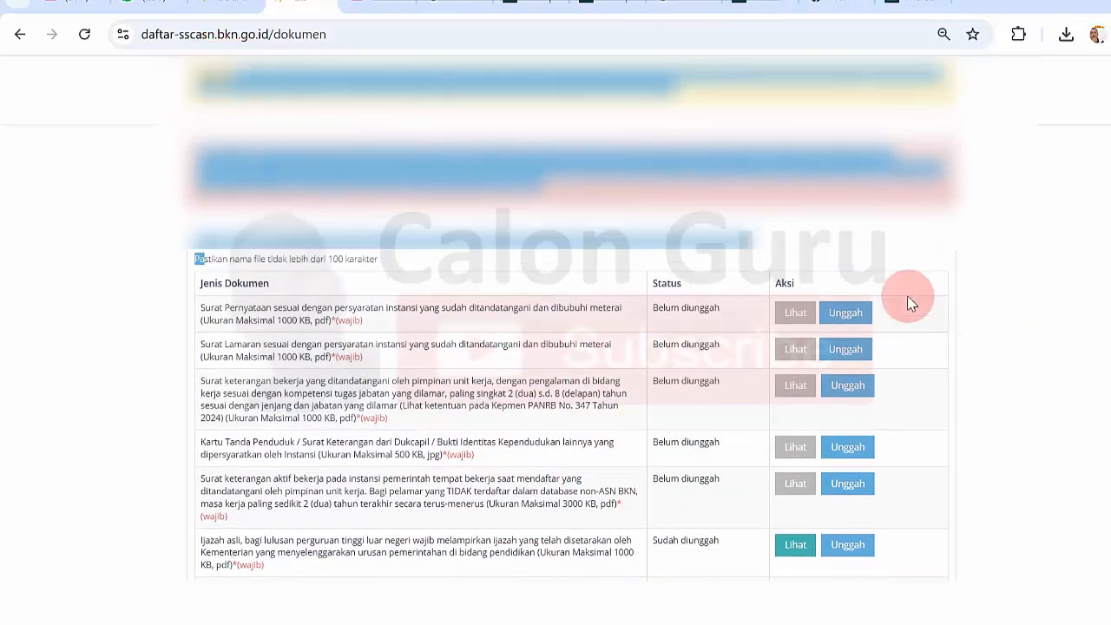
{"action": "scroll", "coordinate": [558, 317], "scroll_direction": "down", "scroll_amount": 2}
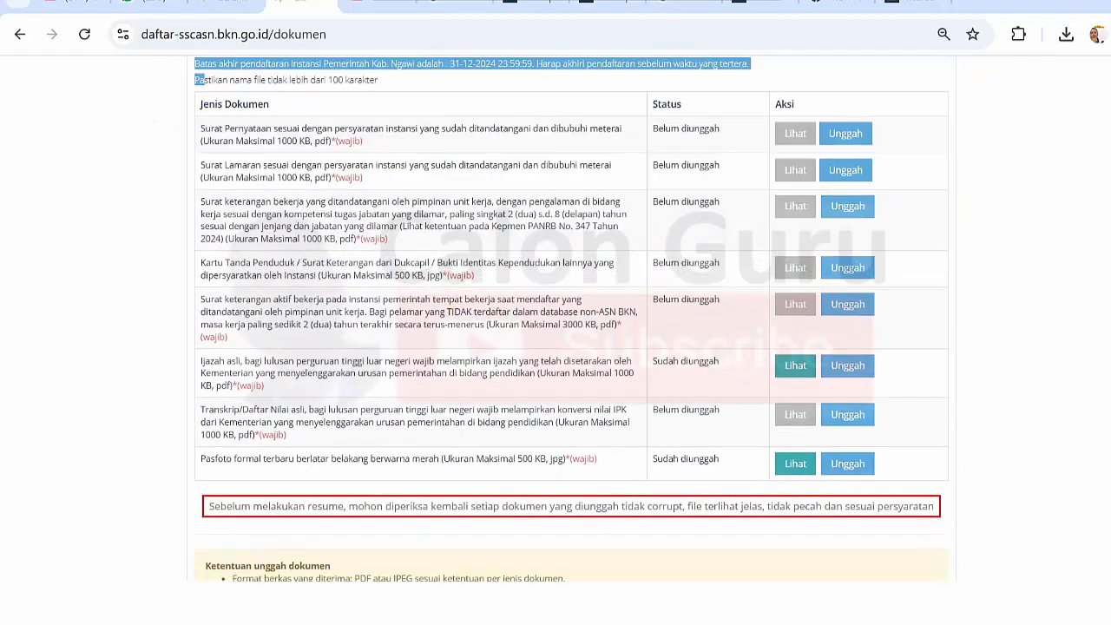
{"action": "left_click", "coordinate": [1028, 245]}
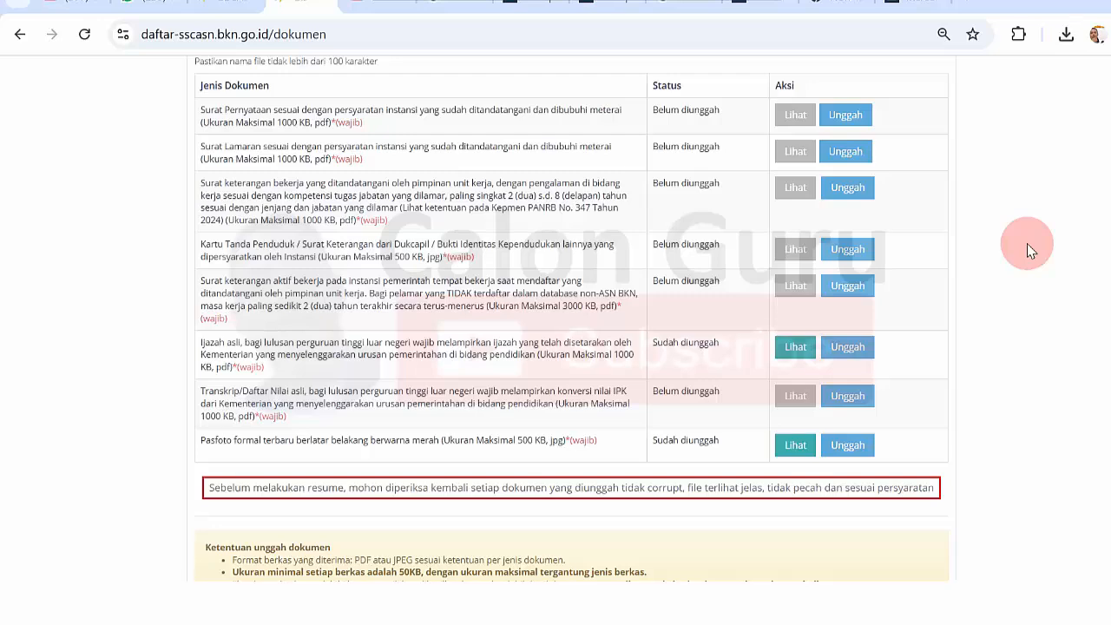
{"action": "scroll", "coordinate": [1101, 402], "scroll_direction": "down", "scroll_amount": 2}
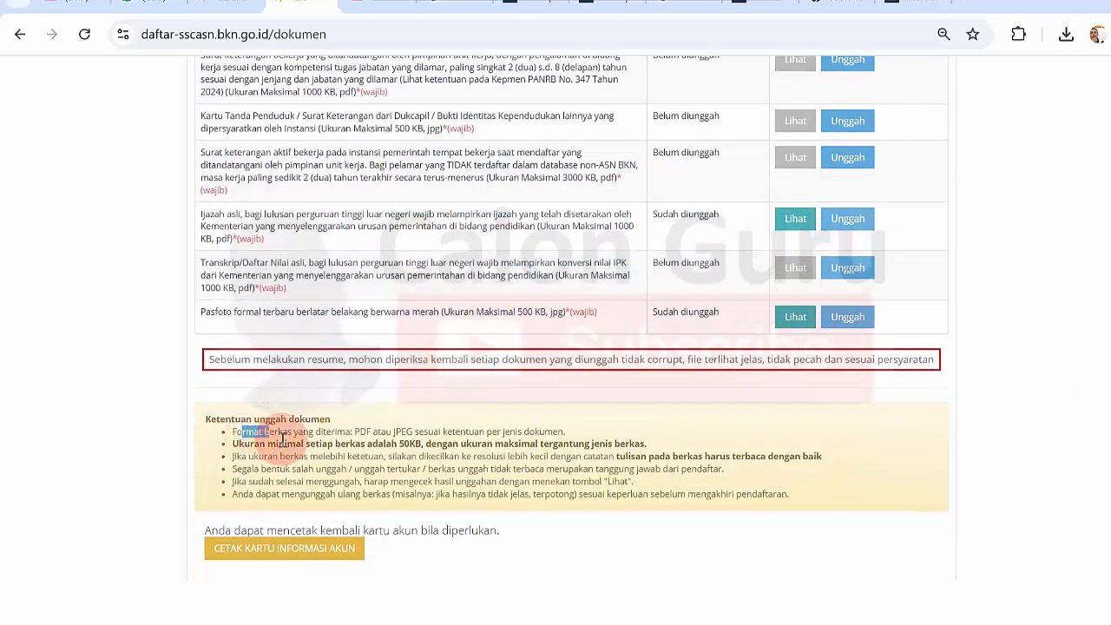
{"action": "left_click_drag", "start_coordinate": [244, 431], "coordinate": [514, 434]}
{"action": "left_click", "coordinate": [514, 434]}
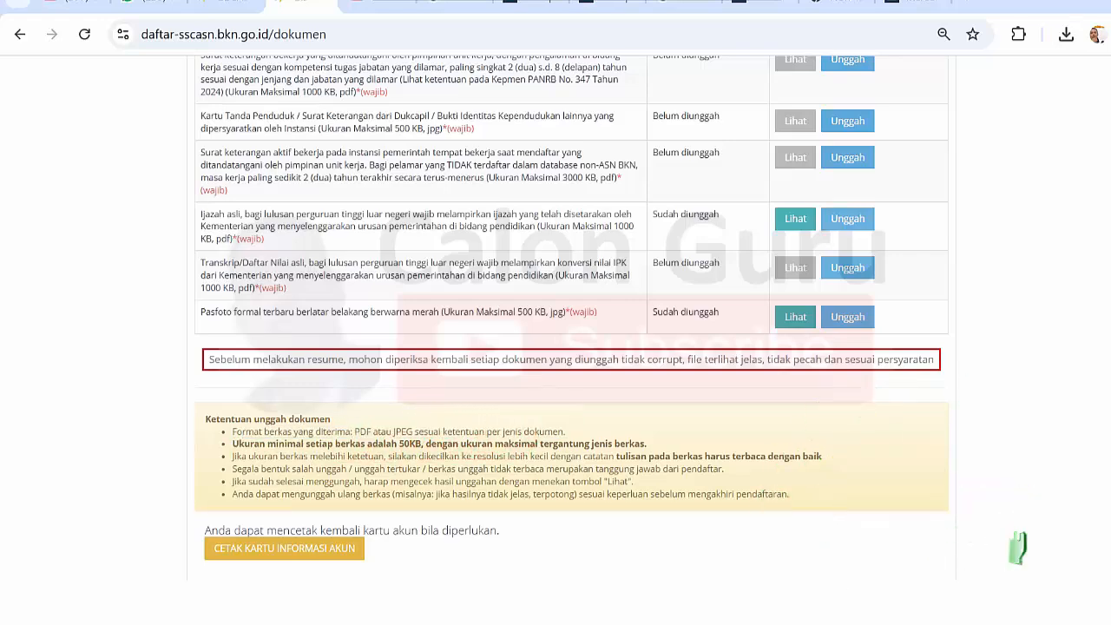
{"action": "scroll", "coordinate": [603, 382], "scroll_direction": "up", "scroll_amount": 1}
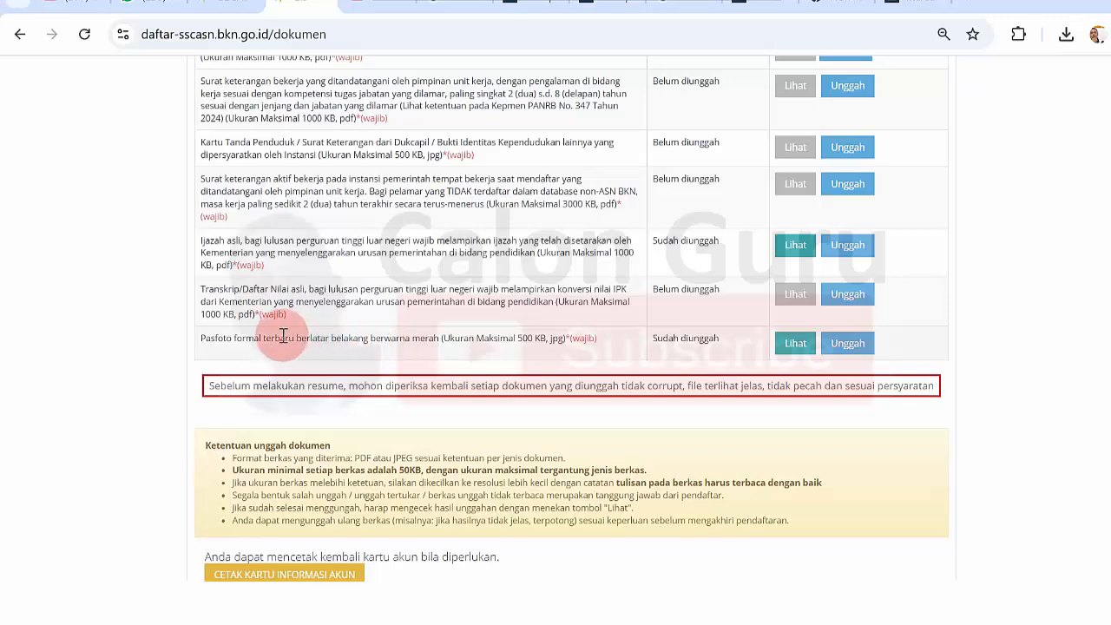
{"action": "left_click_drag", "start_coordinate": [279, 339], "coordinate": [320, 339]}
{"action": "left_click", "coordinate": [320, 338]}
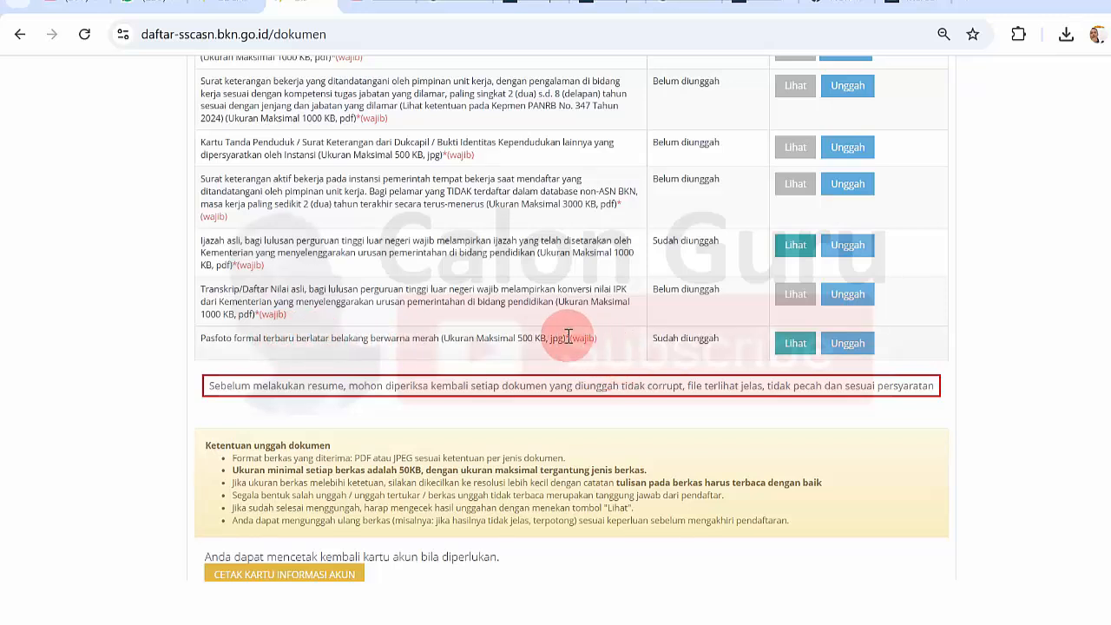
{"action": "left_click_drag", "start_coordinate": [548, 338], "coordinate": [560, 343]}
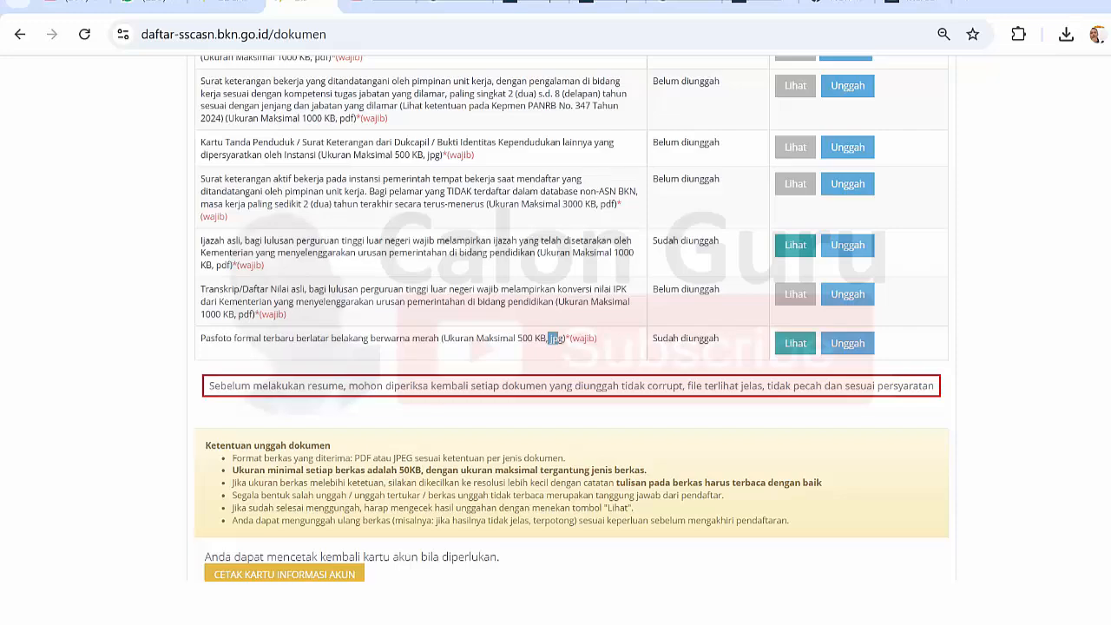
{"action": "scroll", "coordinate": [572, 318], "scroll_direction": "up", "scroll_amount": 1}
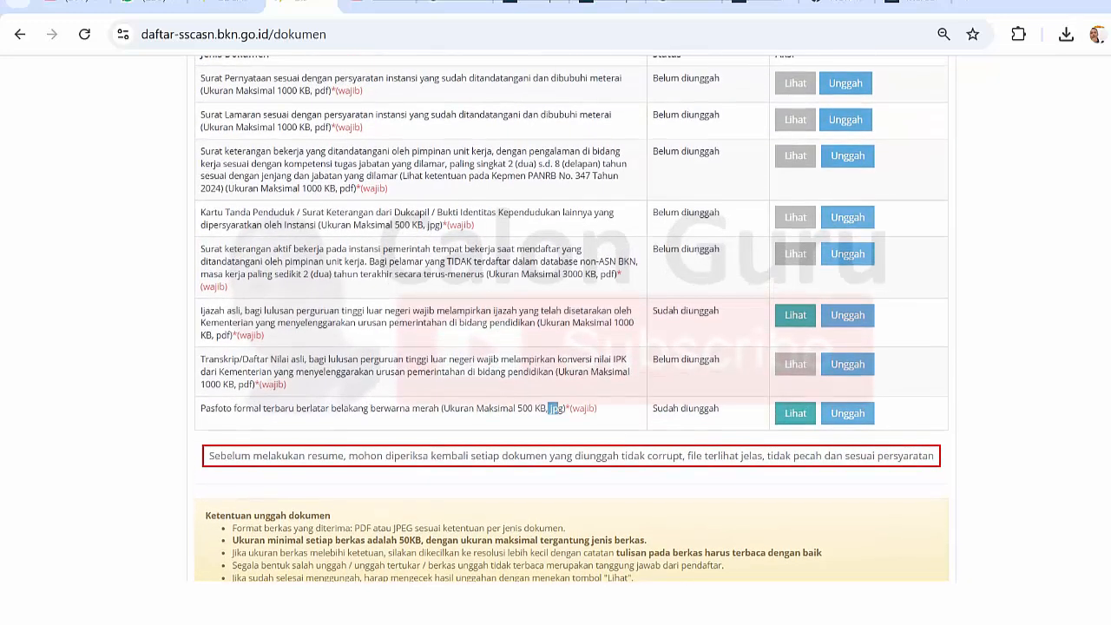
{"action": "scroll", "coordinate": [572, 317], "scroll_direction": "up", "scroll_amount": 1}
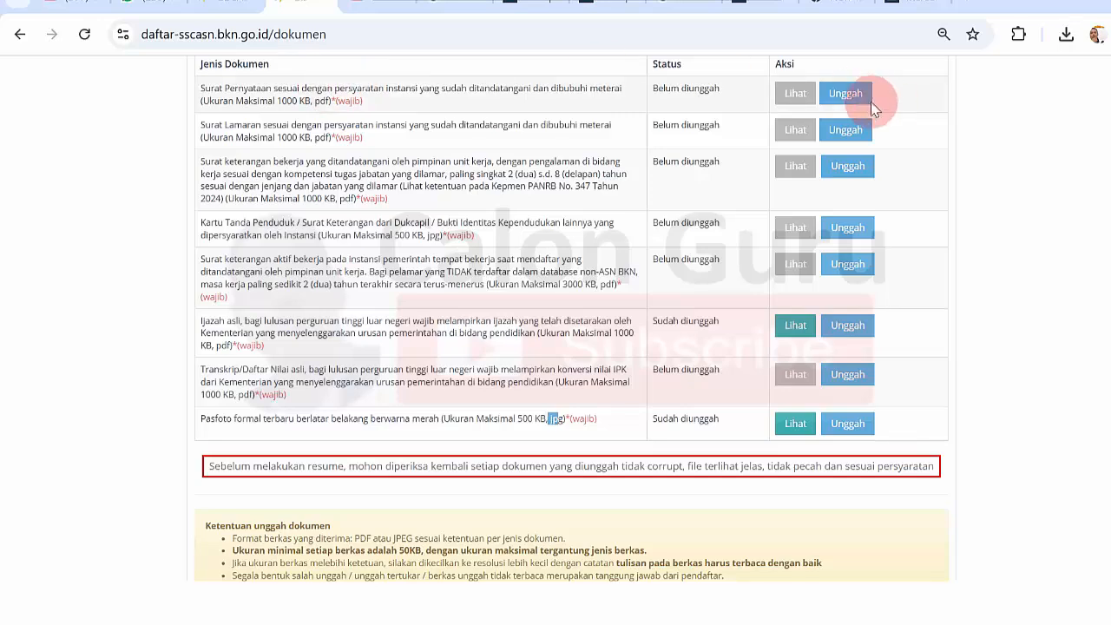
Open the upload form for the Surat Pernyataan and set its Jenis Materai to Meterai Elektronik (e-Meterai)
{"action": "left_click", "coordinate": [845, 93]}
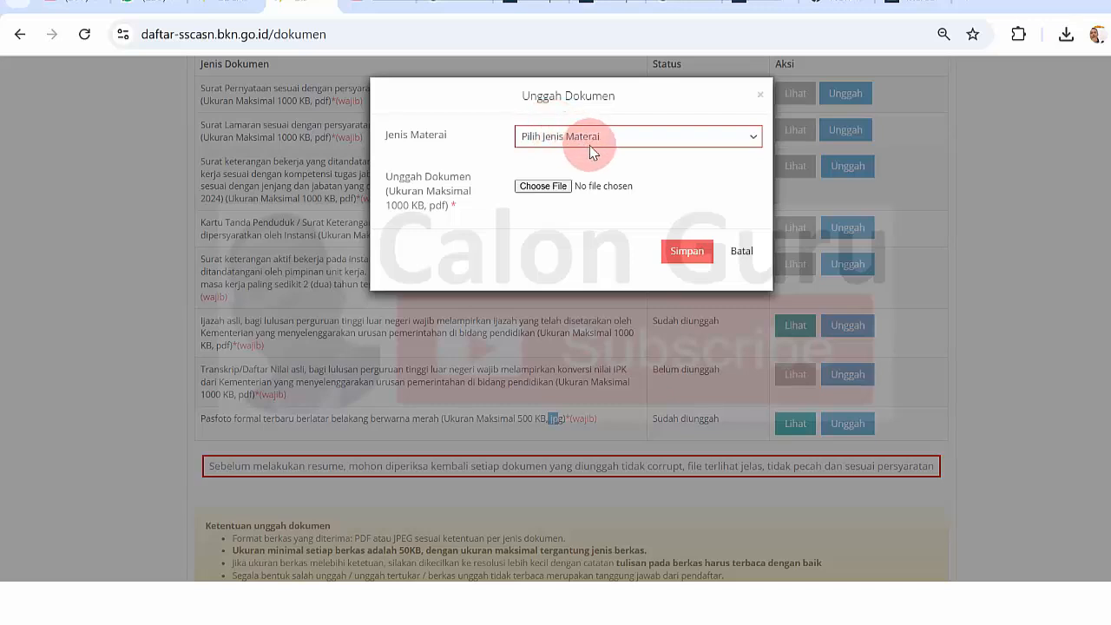
{"action": "left_click", "coordinate": [590, 145]}
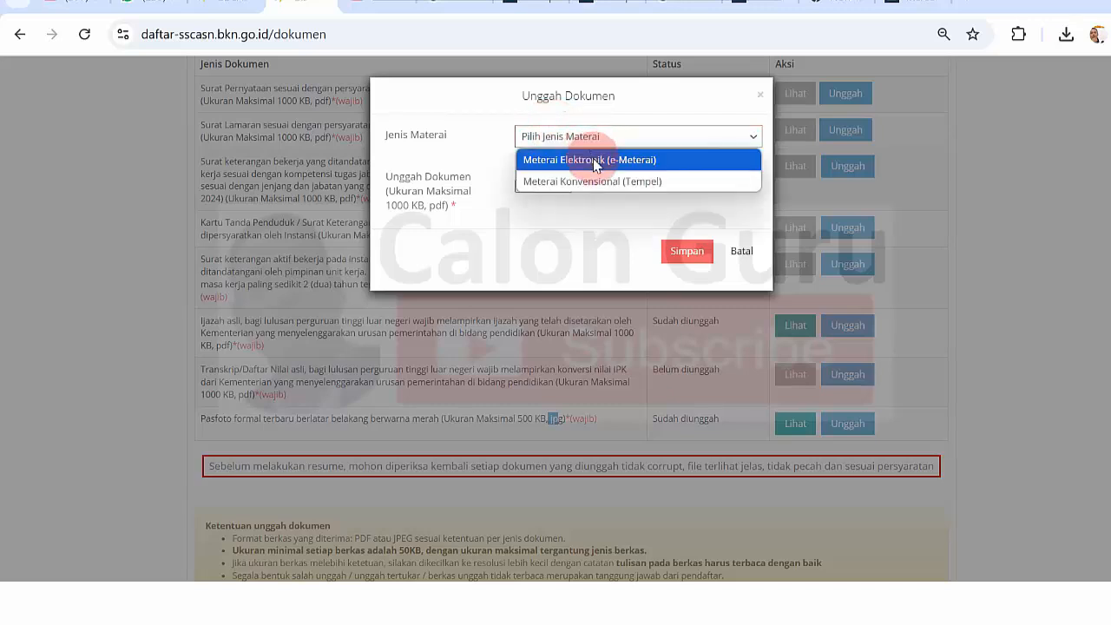
{"action": "left_click", "coordinate": [596, 162]}
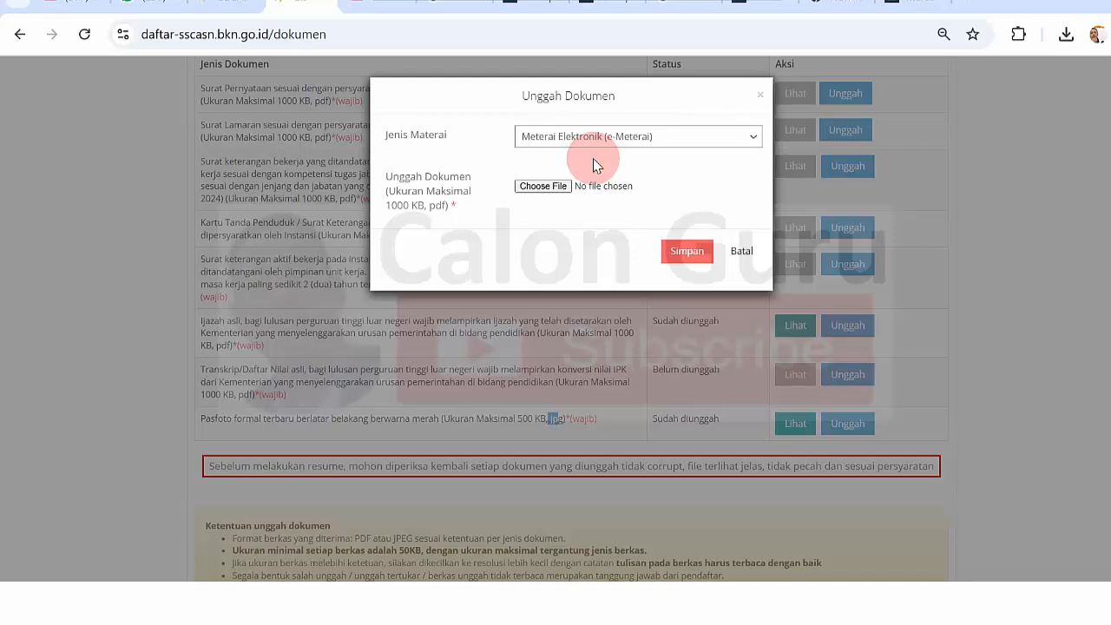
{"action": "left_click", "coordinate": [546, 185]}
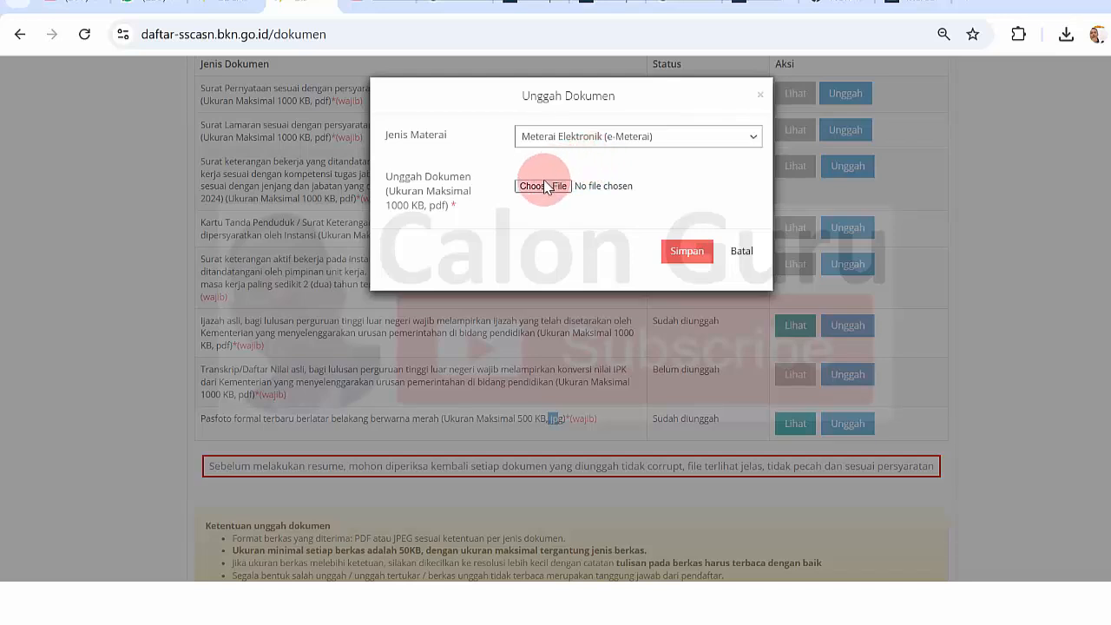
{"action": "left_click", "coordinate": [705, 142]}
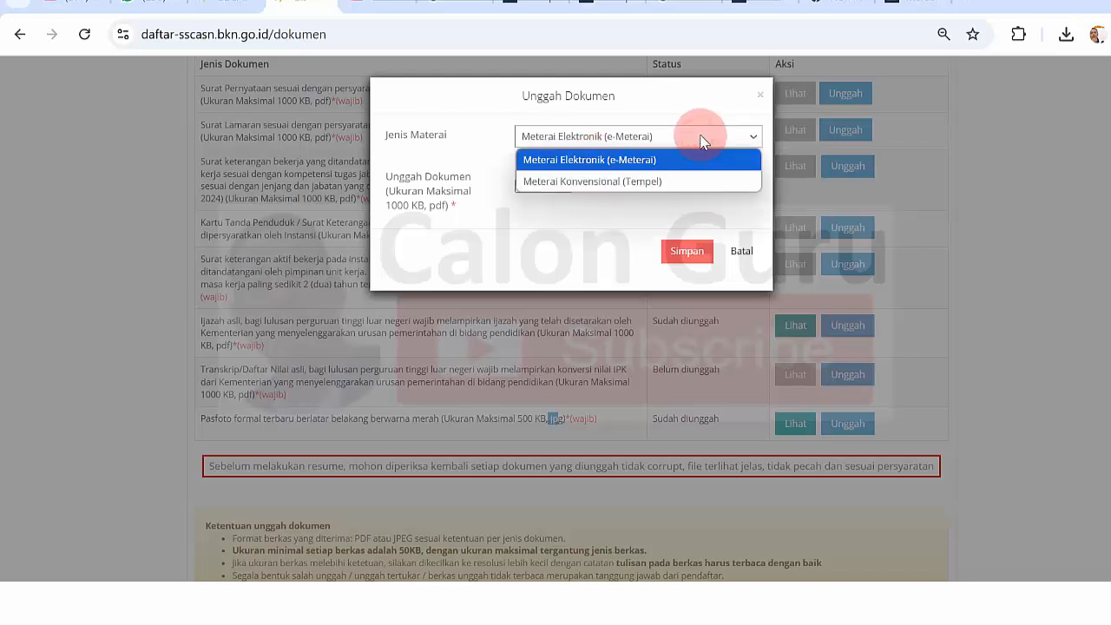
{"action": "left_click", "coordinate": [633, 182]}
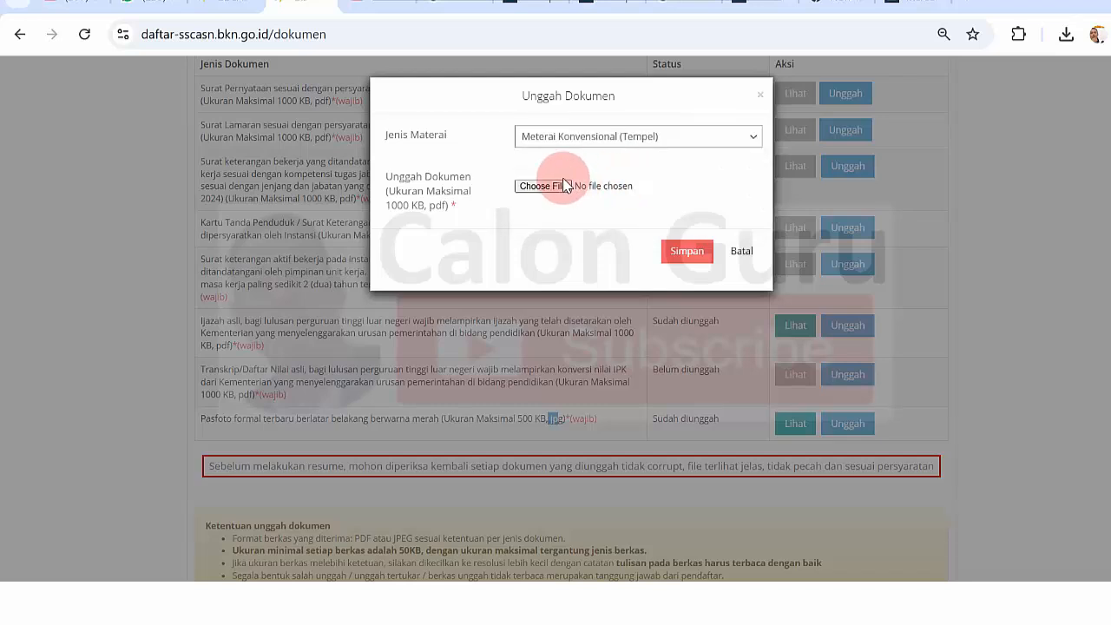
{"action": "left_click", "coordinate": [634, 142]}
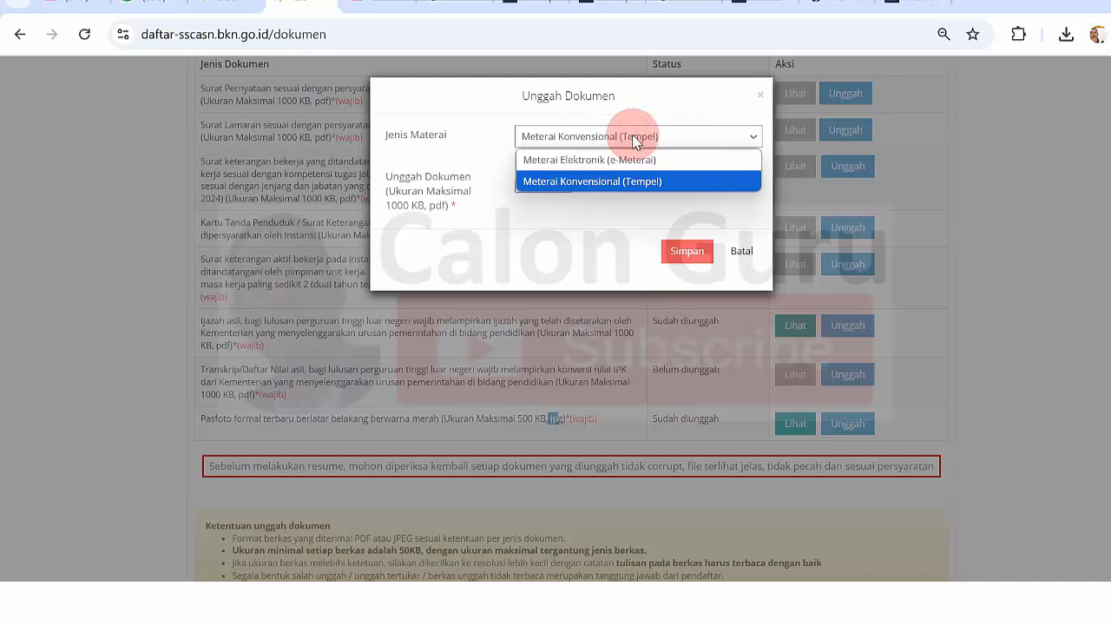
{"action": "left_click", "coordinate": [566, 159]}
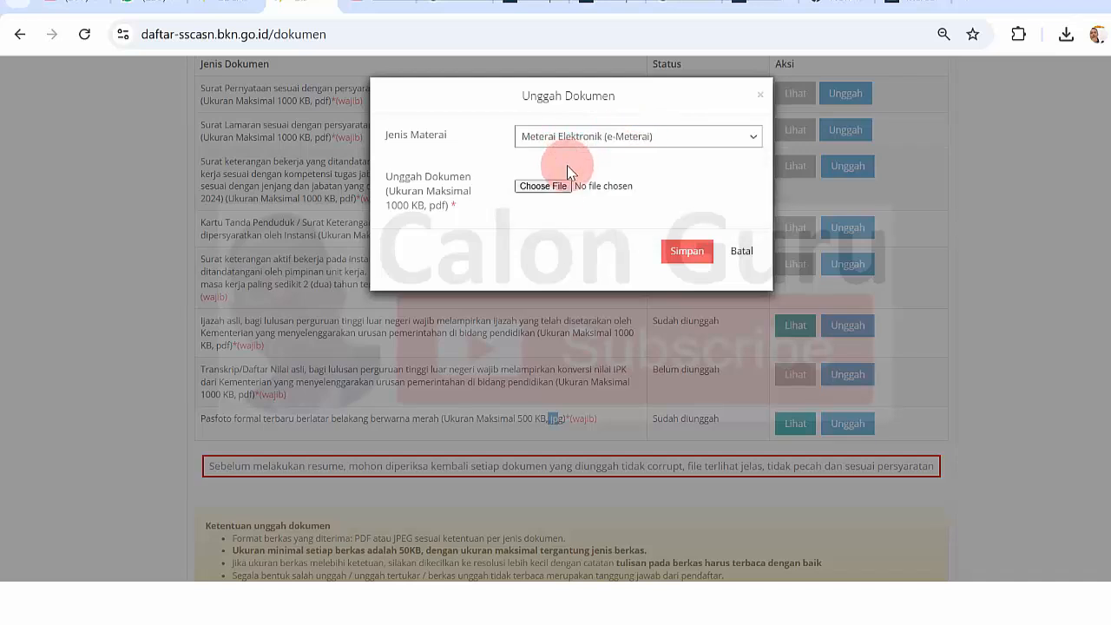
Try to upload the file "Surat Pernyataan Sesuai ketentuan instansi" with the electronic stamp type
{"action": "left_click", "coordinate": [555, 189]}
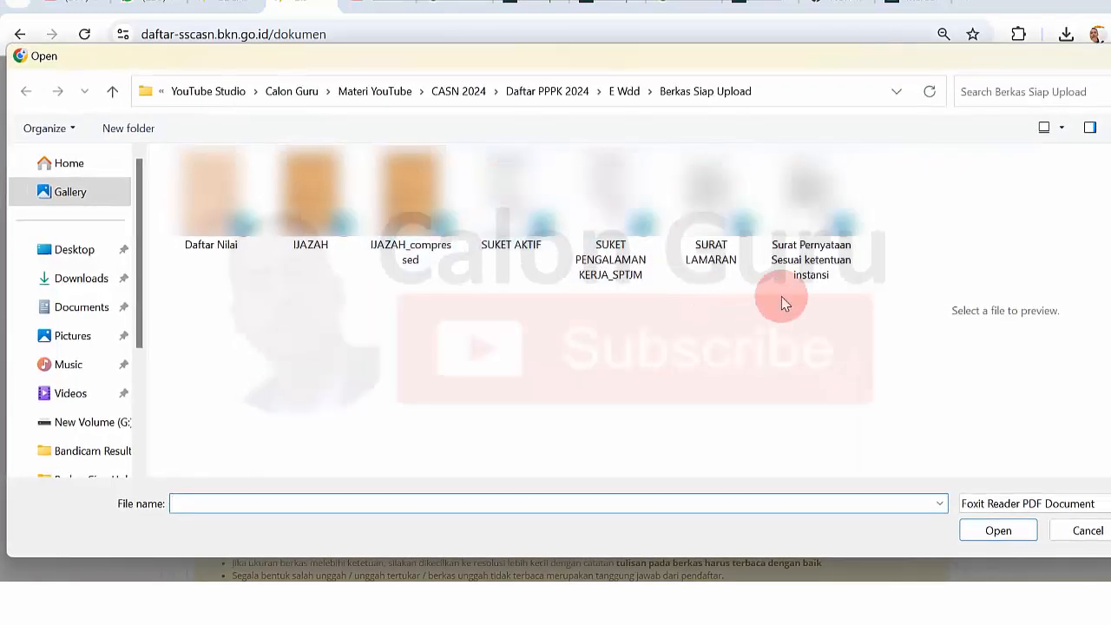
{"action": "left_click", "coordinate": [803, 226]}
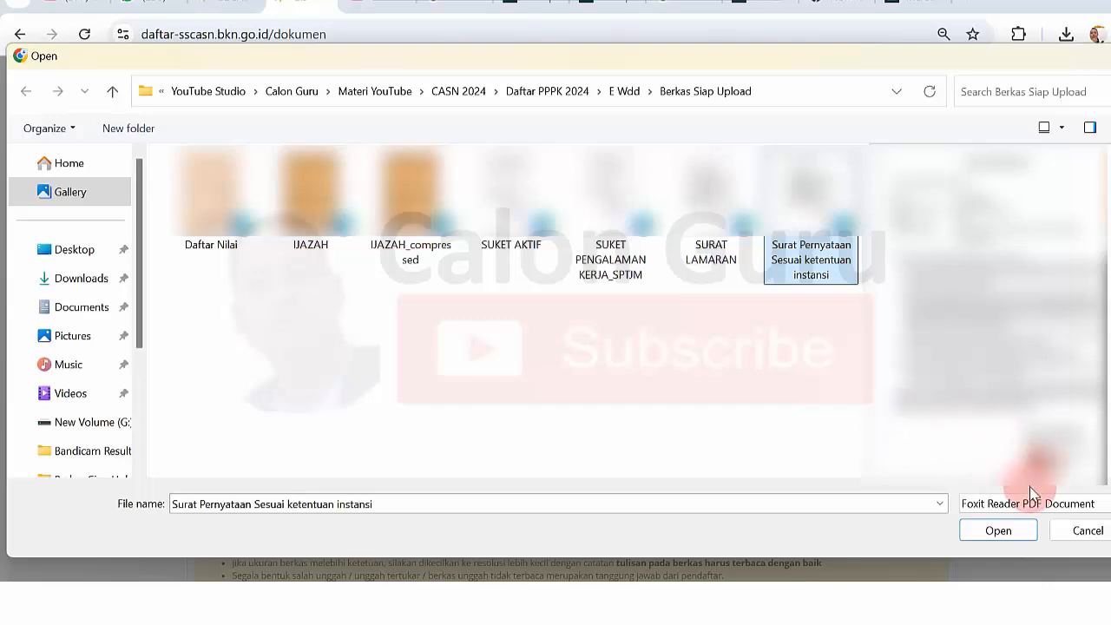
{"action": "left_click", "coordinate": [1003, 530]}
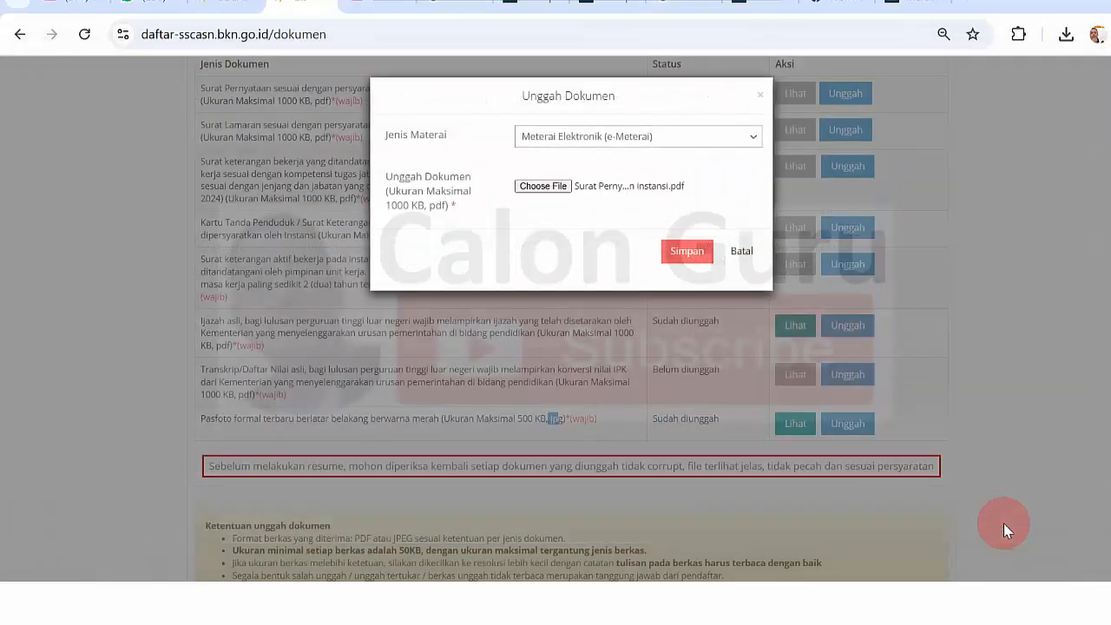
{"action": "left_click", "coordinate": [692, 252]}
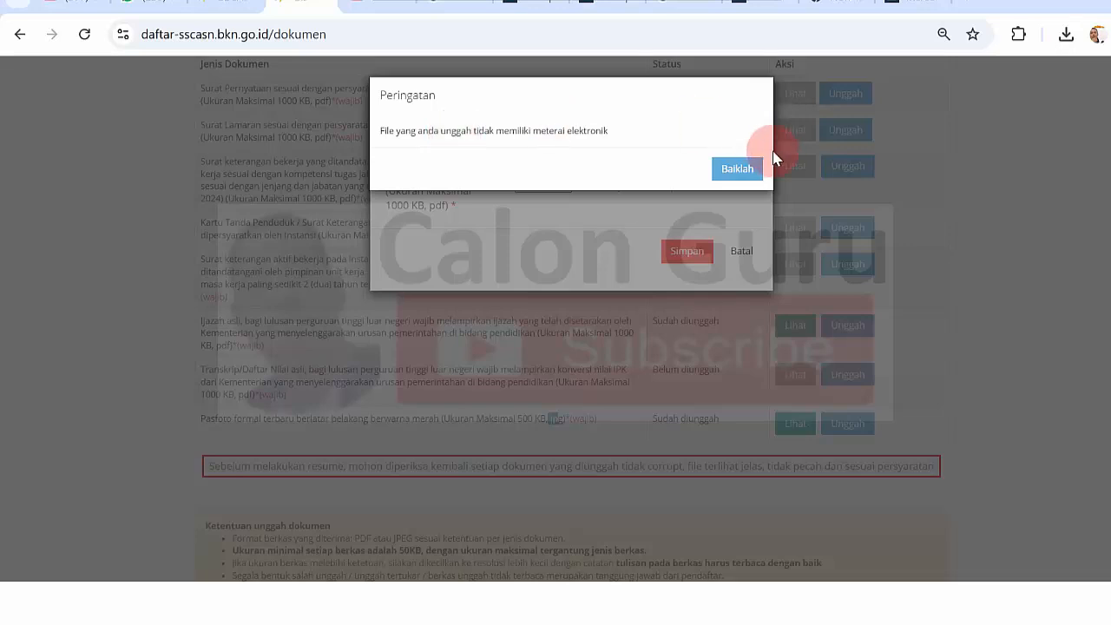
{"action": "left_click", "coordinate": [738, 170]}
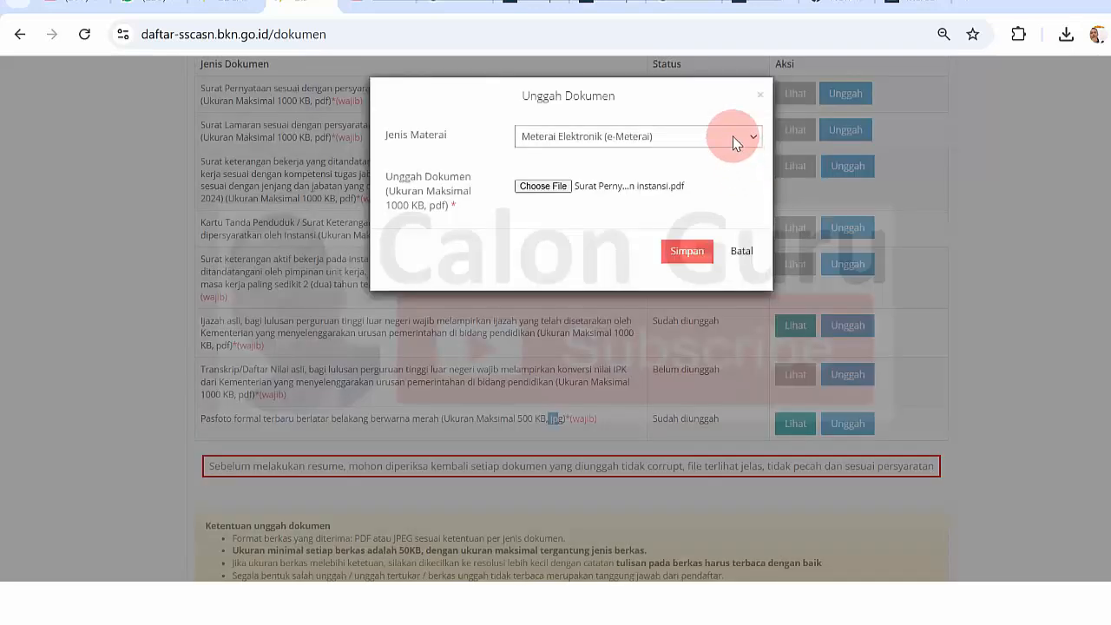
Set the Jenis Materai to Meterai Konvensional (Tempel), attach "Surat Pernyataan Sesuai ketentuan instansi" again and save the upload
{"action": "left_click", "coordinate": [734, 141]}
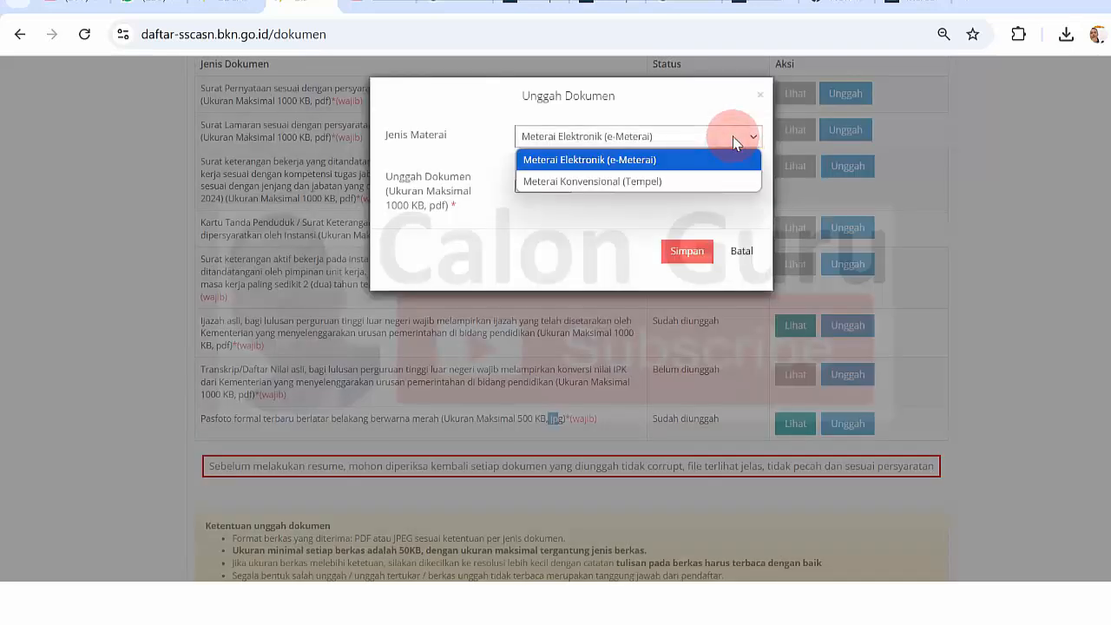
{"action": "left_click", "coordinate": [643, 184]}
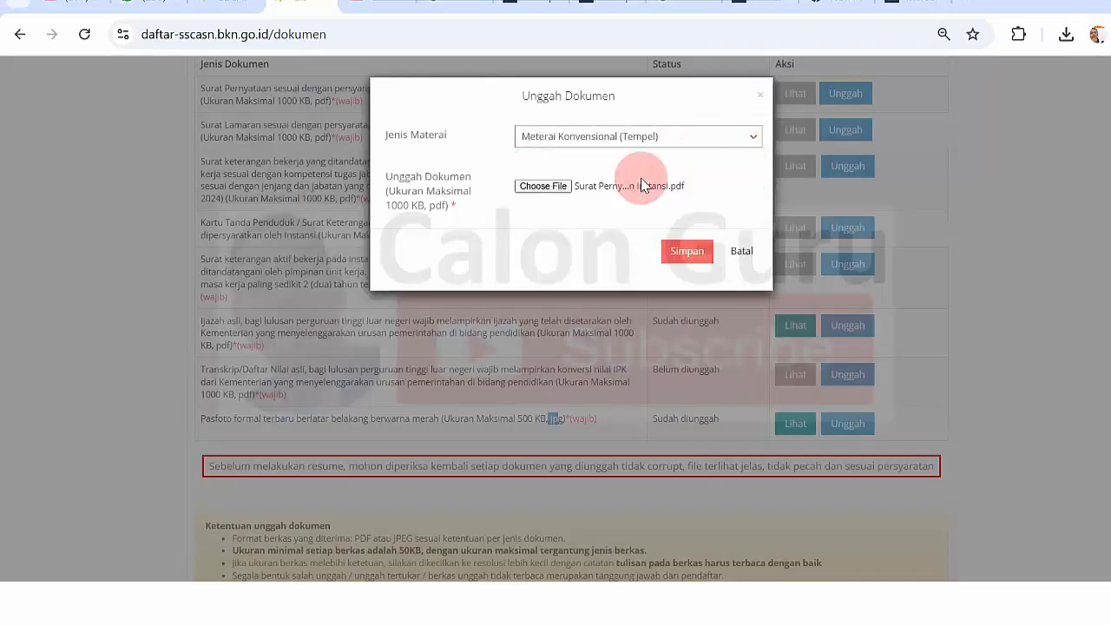
{"action": "left_click", "coordinate": [547, 187]}
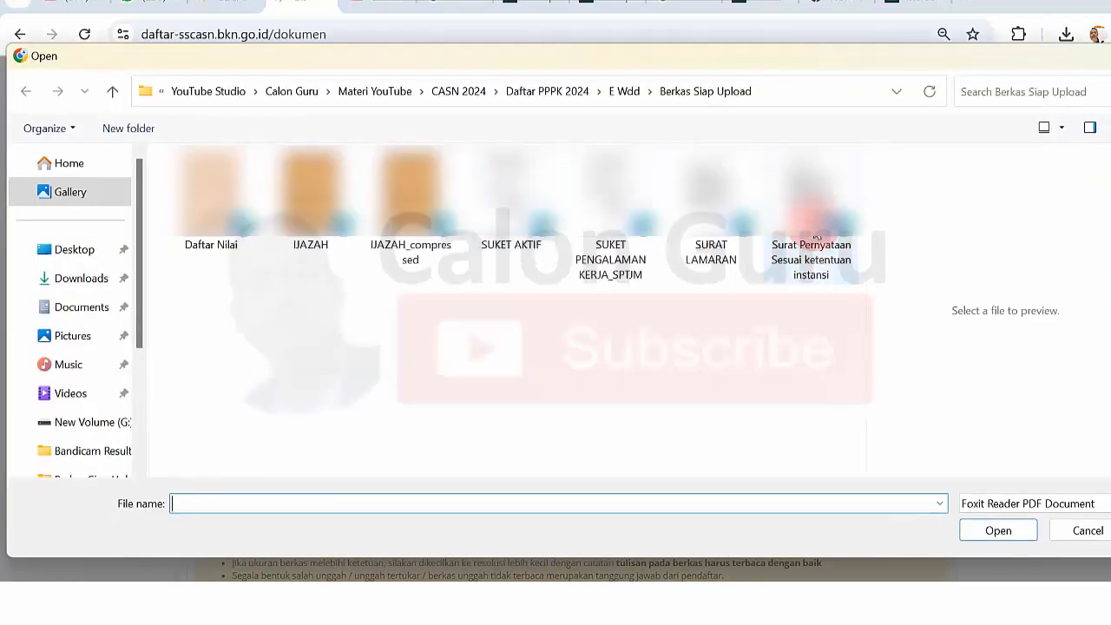
{"action": "left_click", "coordinate": [816, 236]}
{"action": "left_click", "coordinate": [1024, 533]}
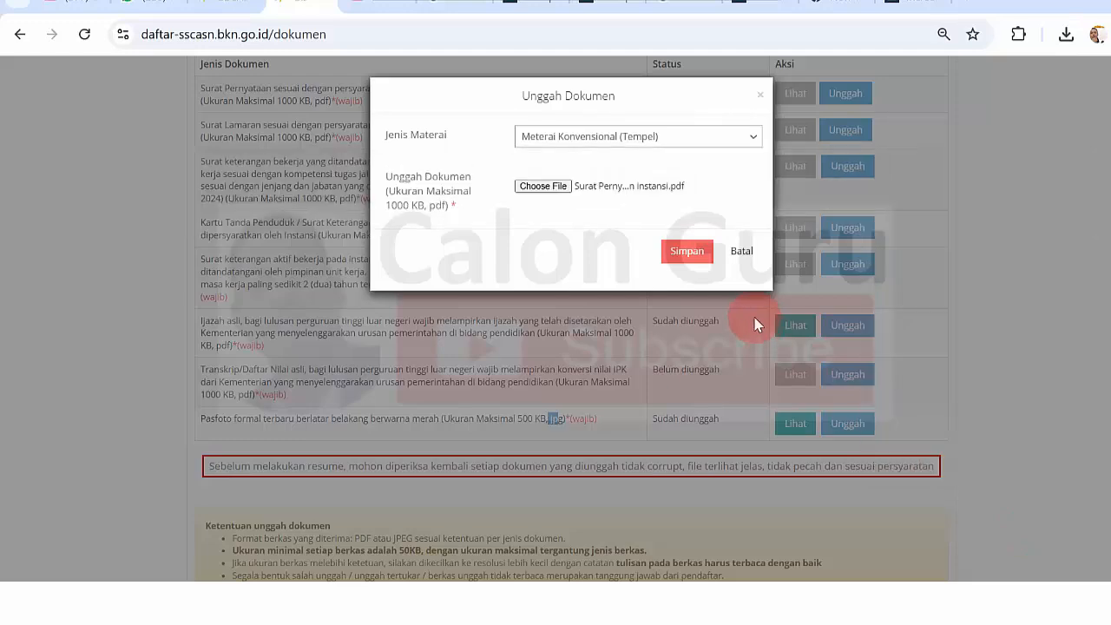
{"action": "left_click", "coordinate": [688, 251]}
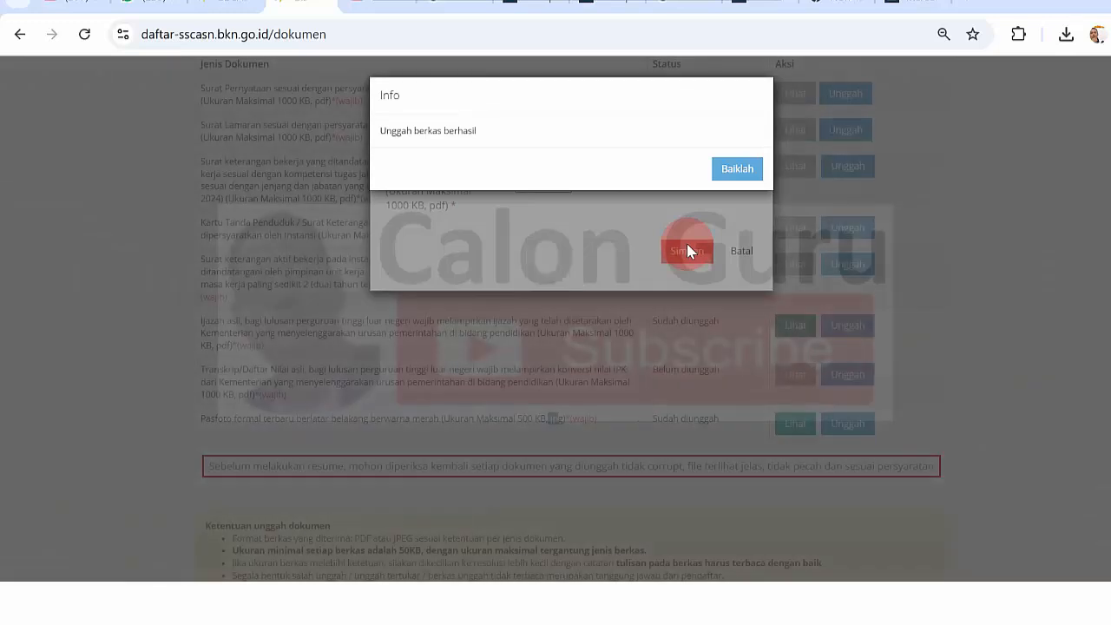
{"action": "left_click", "coordinate": [738, 174]}
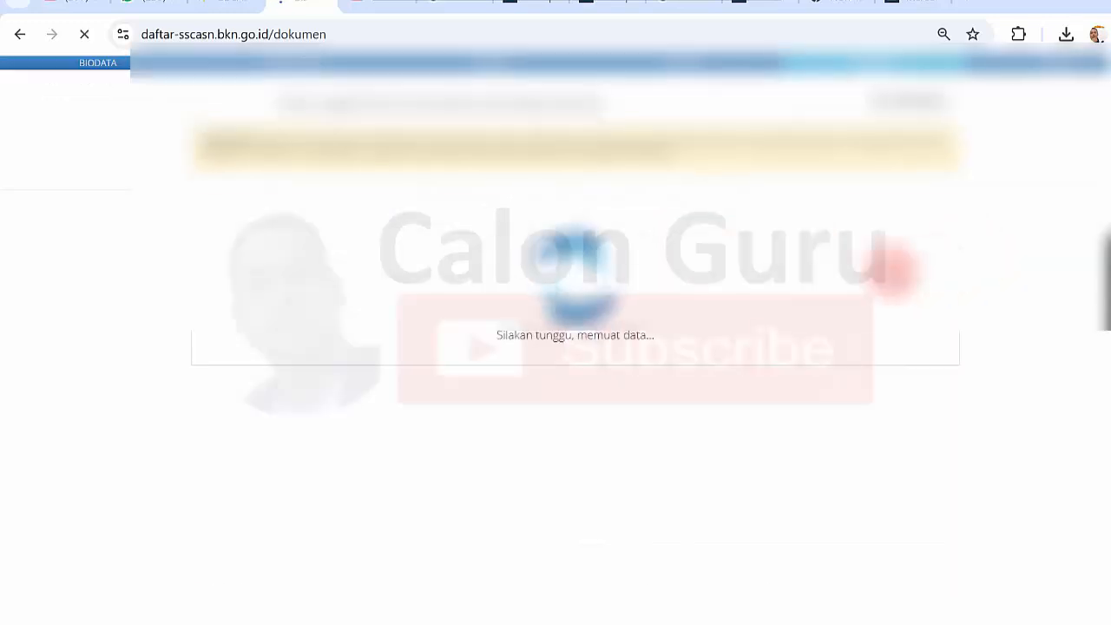
Open the upload form for the Surat Lamaran and set its Jenis Materai to Meterai Konvensional (Tempel)
{"action": "scroll", "coordinate": [571, 451], "scroll_direction": "down", "scroll_amount": 5}
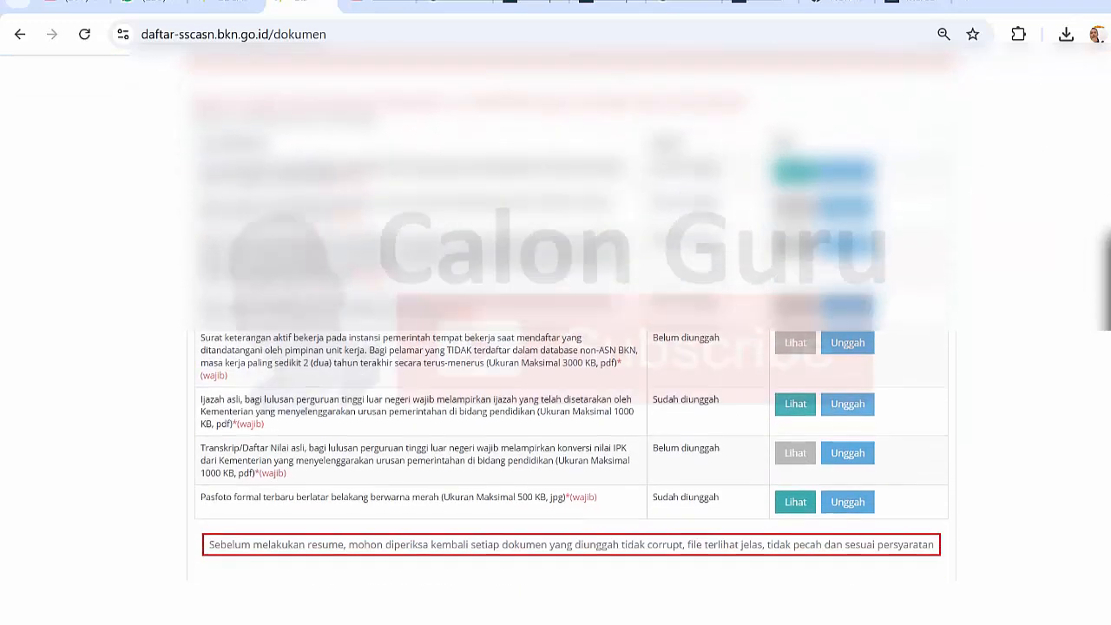
{"action": "scroll", "coordinate": [571, 451], "scroll_direction": "down", "scroll_amount": 1}
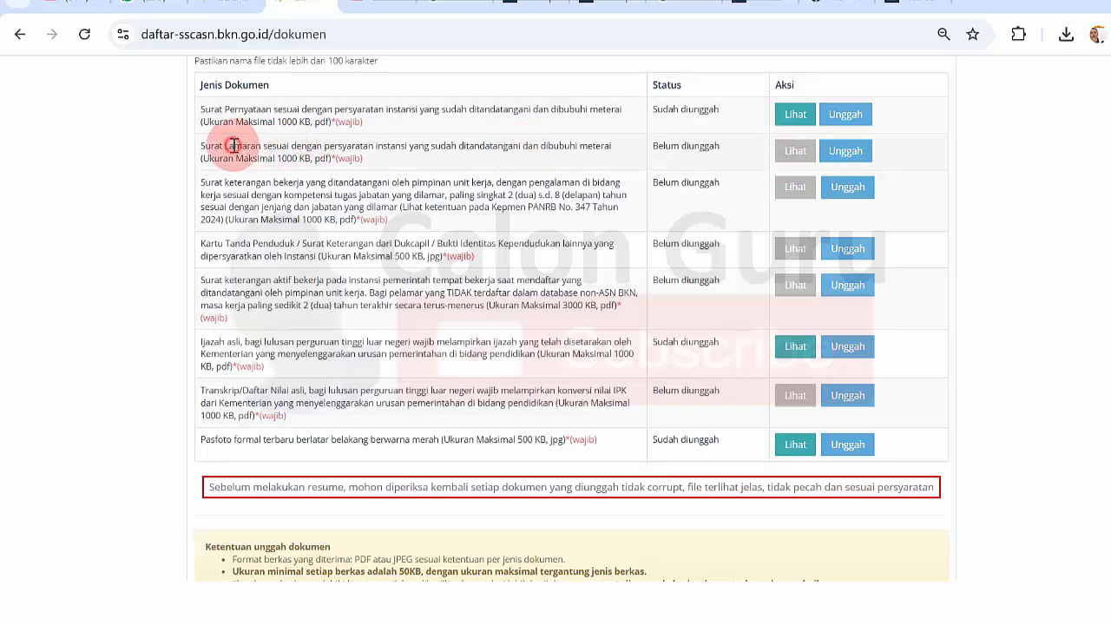
{"action": "left_click_drag", "start_coordinate": [233, 145], "coordinate": [394, 149]}
{"action": "left_click", "coordinate": [395, 150]}
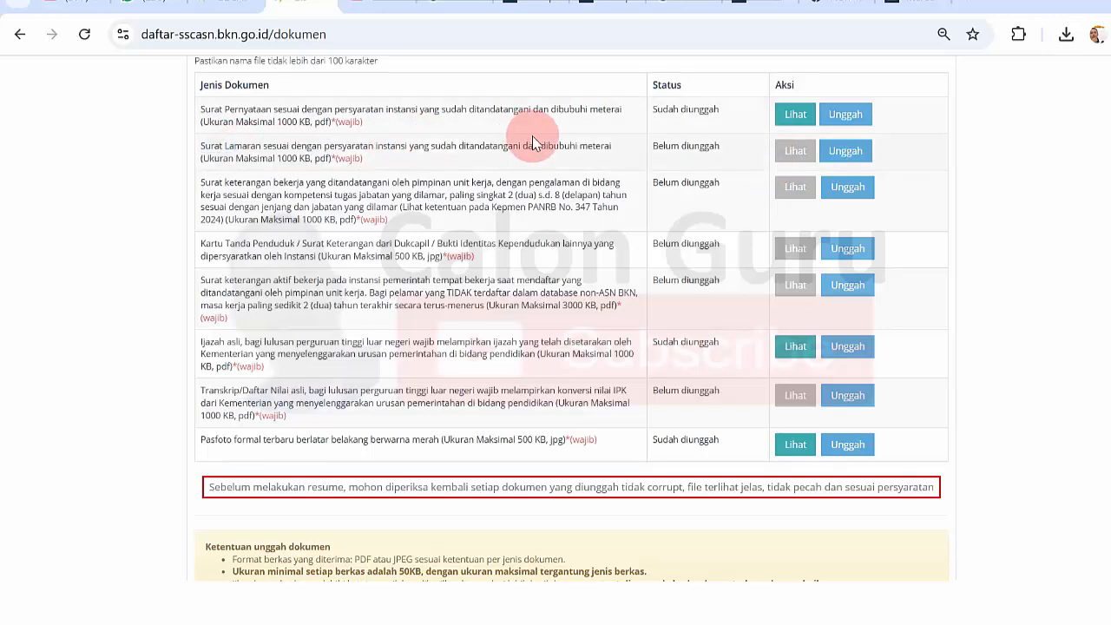
{"action": "left_click", "coordinate": [851, 153]}
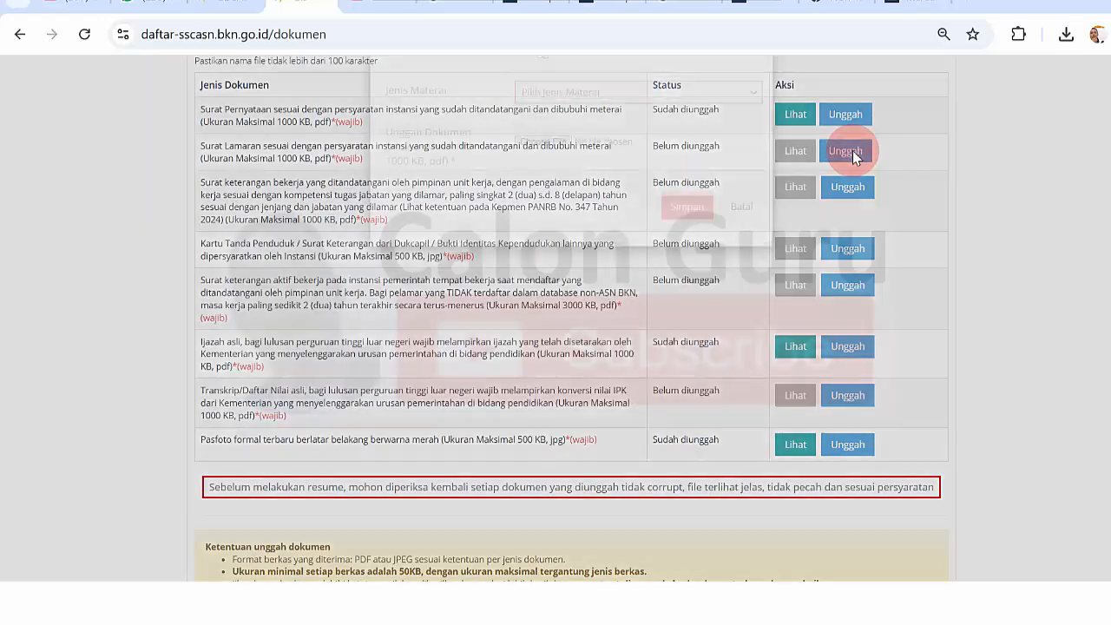
{"action": "left_click", "coordinate": [641, 139]}
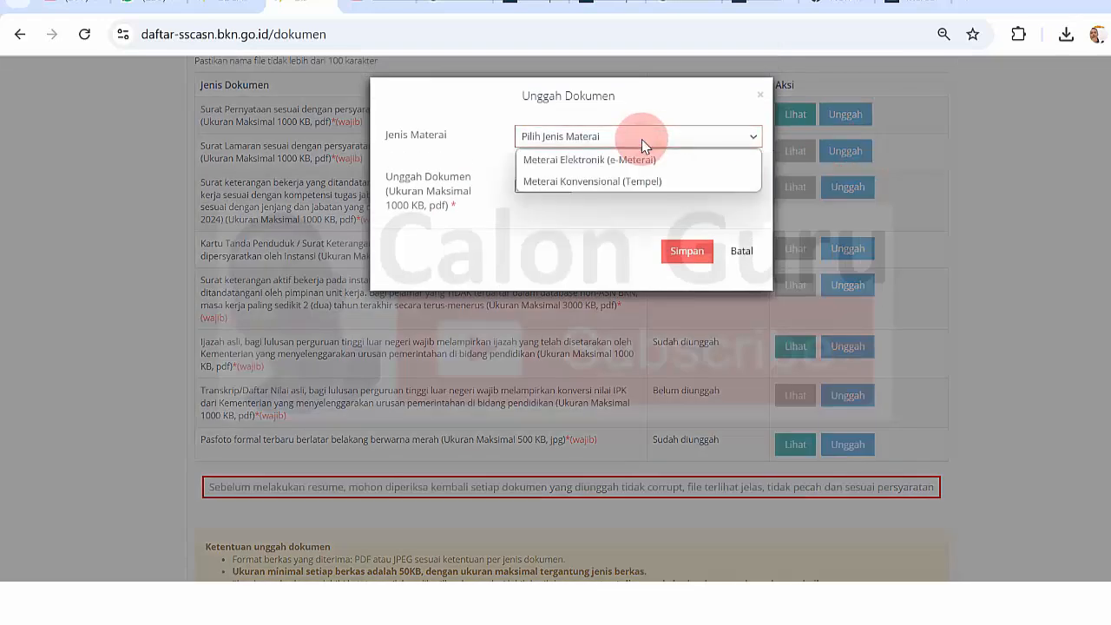
{"action": "left_click", "coordinate": [627, 182]}
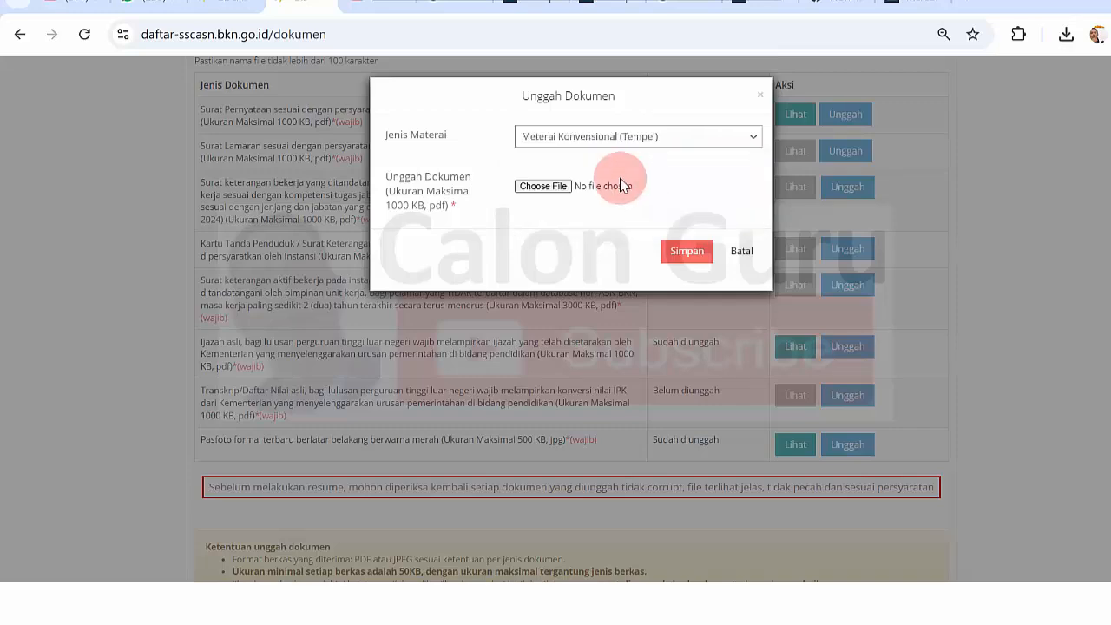
Attach the file "SURAT LAMARAN" to the Surat Lamaran form and save the upload
{"action": "left_click", "coordinate": [542, 186]}
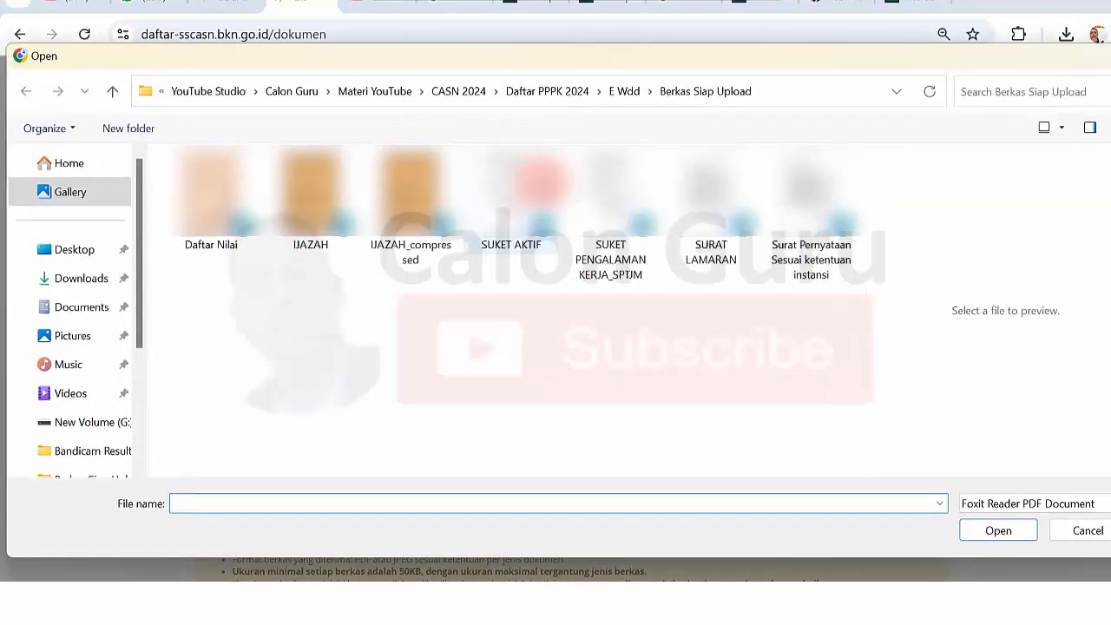
{"action": "left_click", "coordinate": [711, 196]}
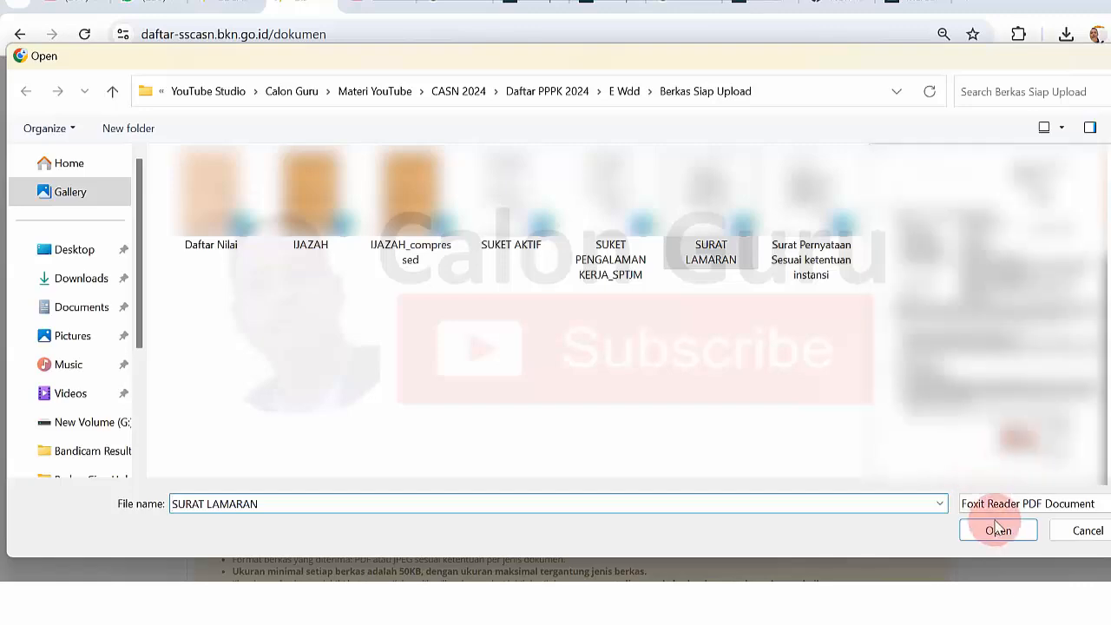
{"action": "left_click", "coordinate": [978, 531]}
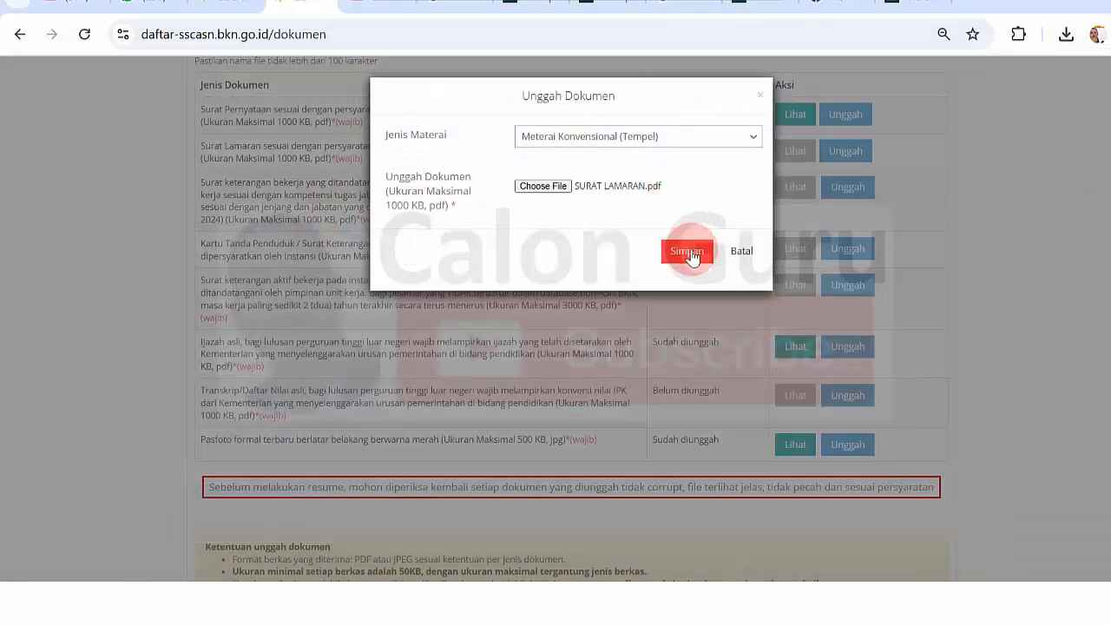
{"action": "left_click", "coordinate": [688, 250]}
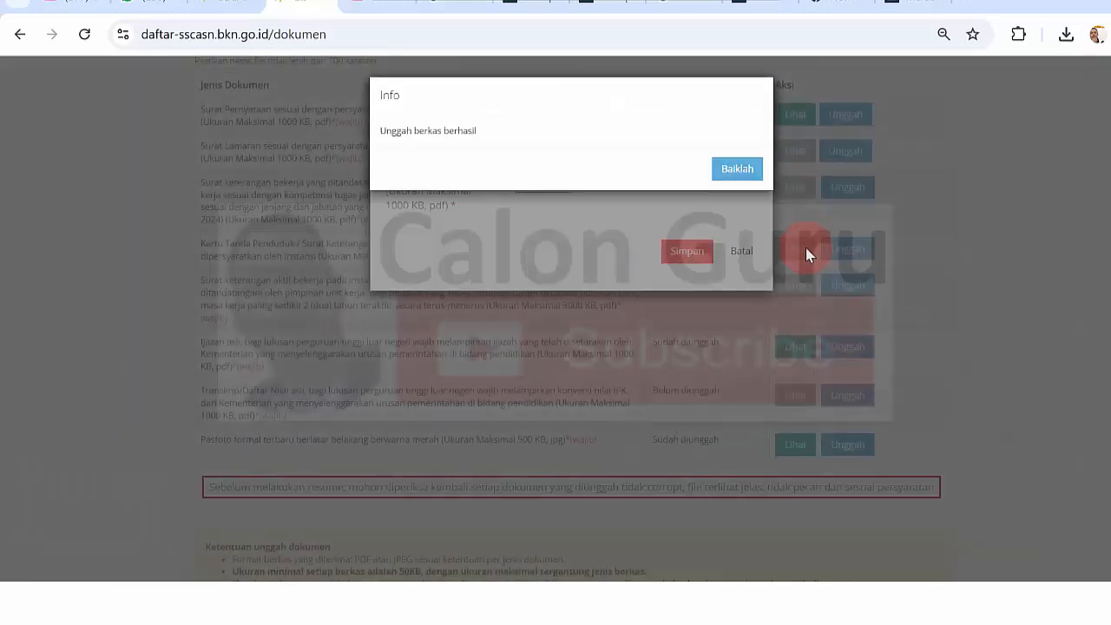
{"action": "left_click", "coordinate": [727, 170]}
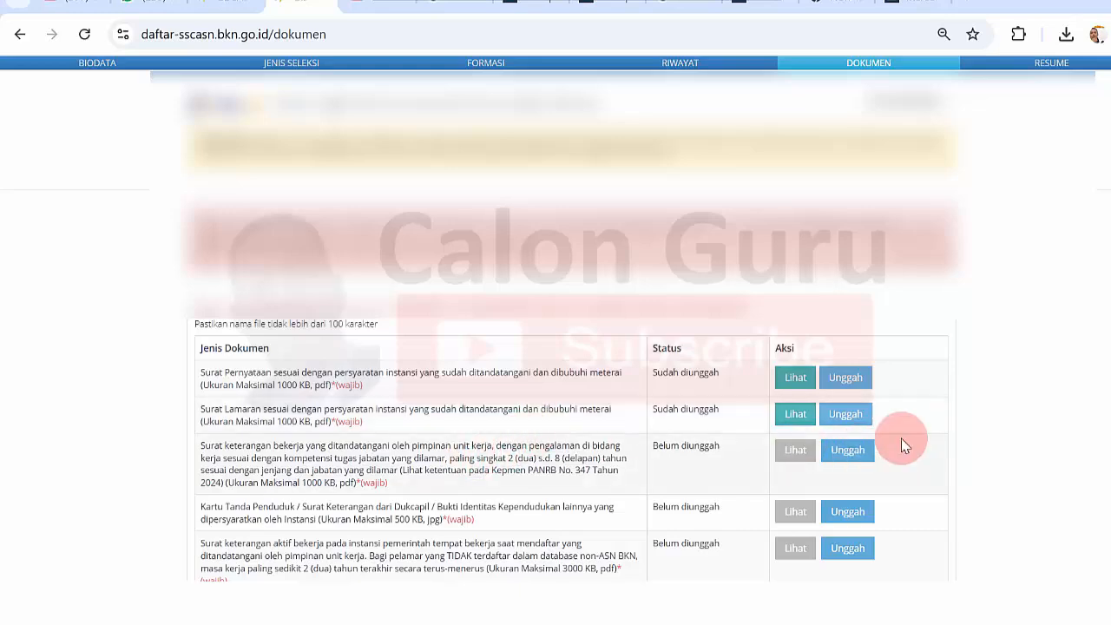
Upload the file "SUKET PENGALAMAN KERJA_SPTJM" for the Surat keterangan bekerja covering work experience
{"action": "left_click", "coordinate": [857, 449]}
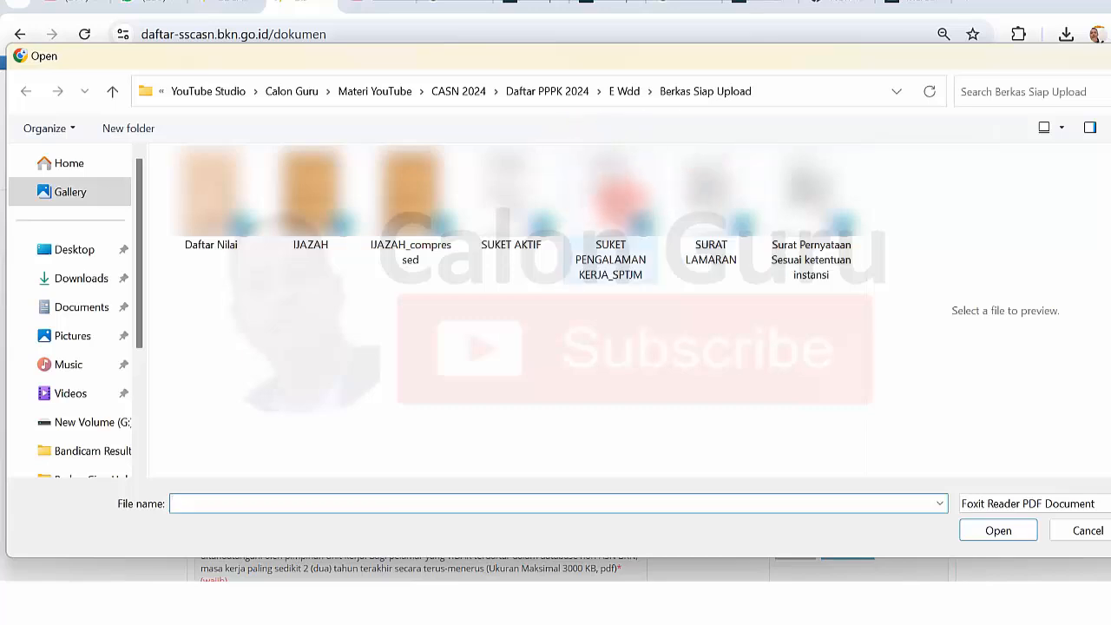
{"action": "left_click", "coordinate": [659, 2]}
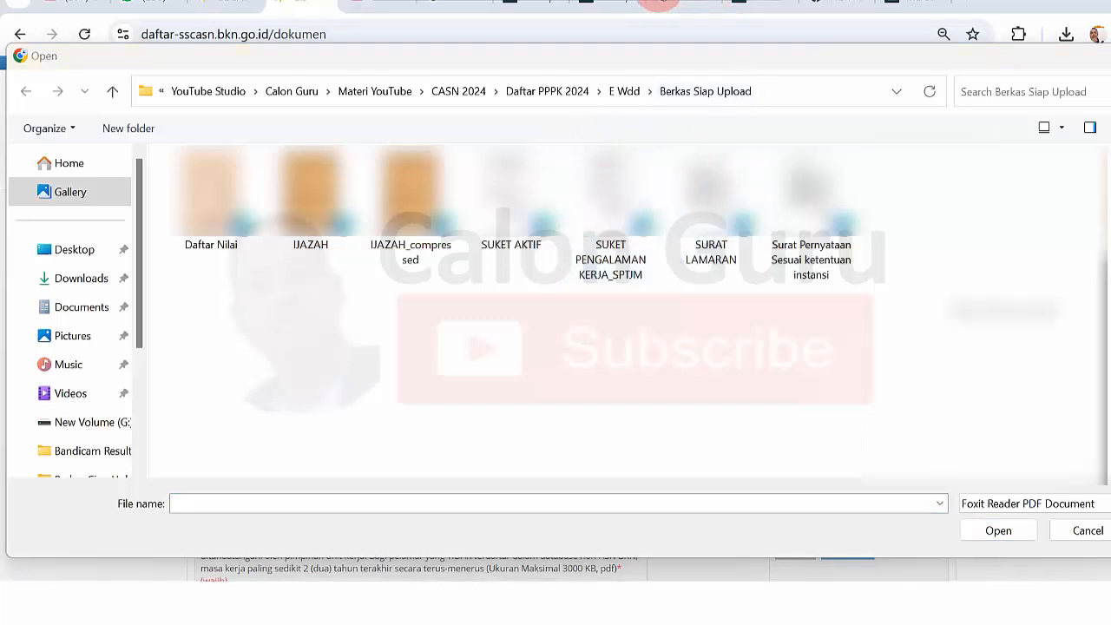
{"action": "left_click", "coordinate": [618, 201]}
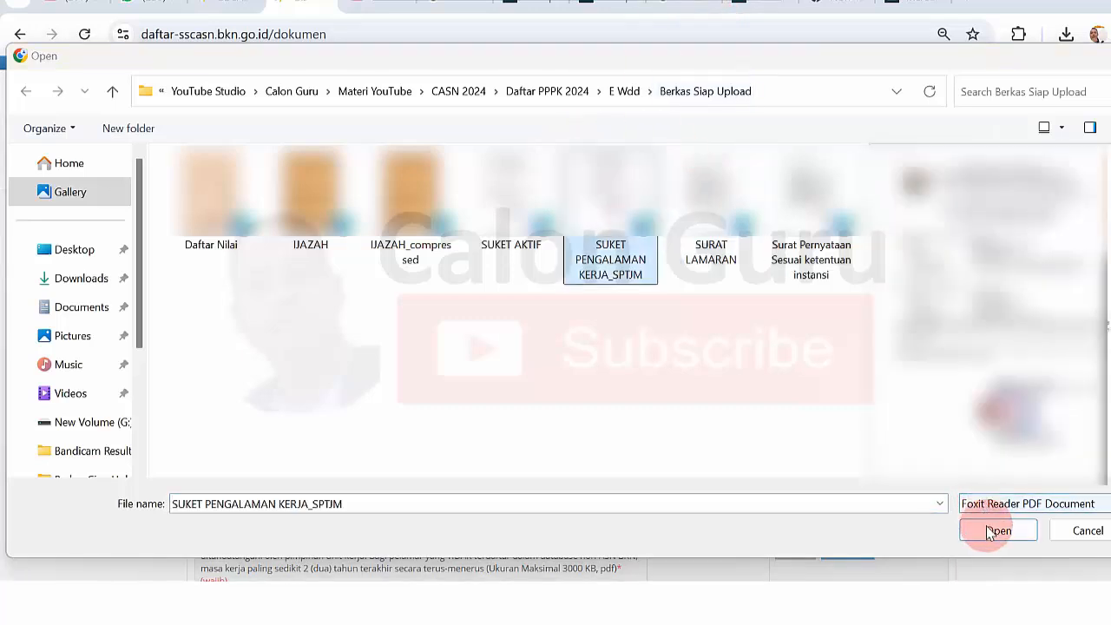
{"action": "left_click", "coordinate": [992, 531]}
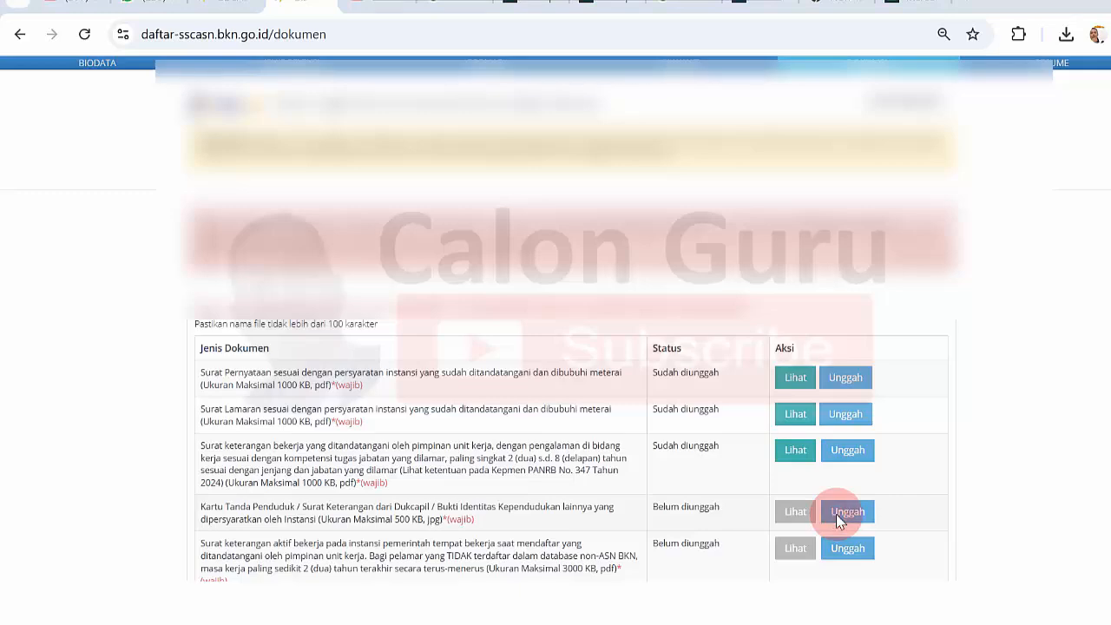
Upload "KTP E" for the Kartu Tanda Penduduk and "aktif bekerja" for the Surat keterangan aktif bekerja
{"action": "left_click", "coordinate": [838, 512]}
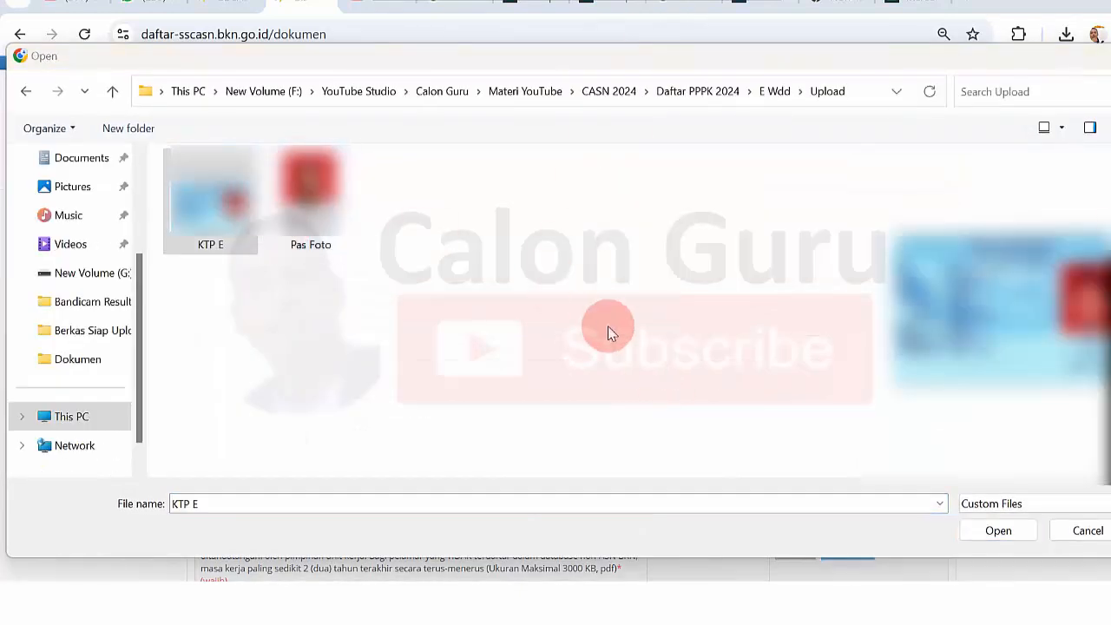
{"action": "left_click", "coordinate": [998, 531]}
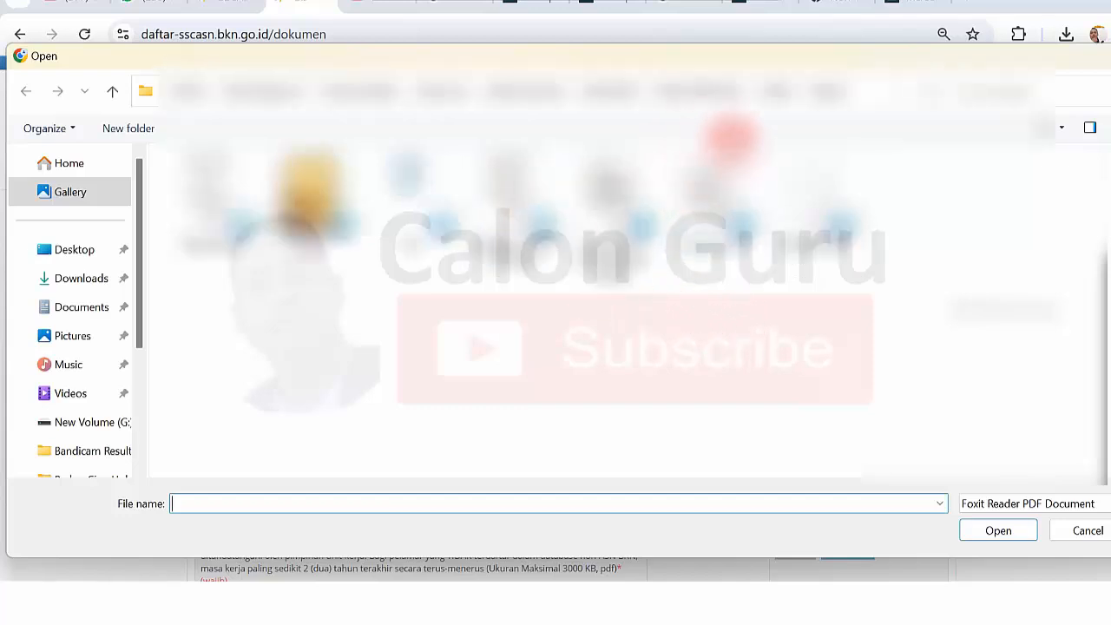
{"action": "left_click", "coordinate": [210, 200]}
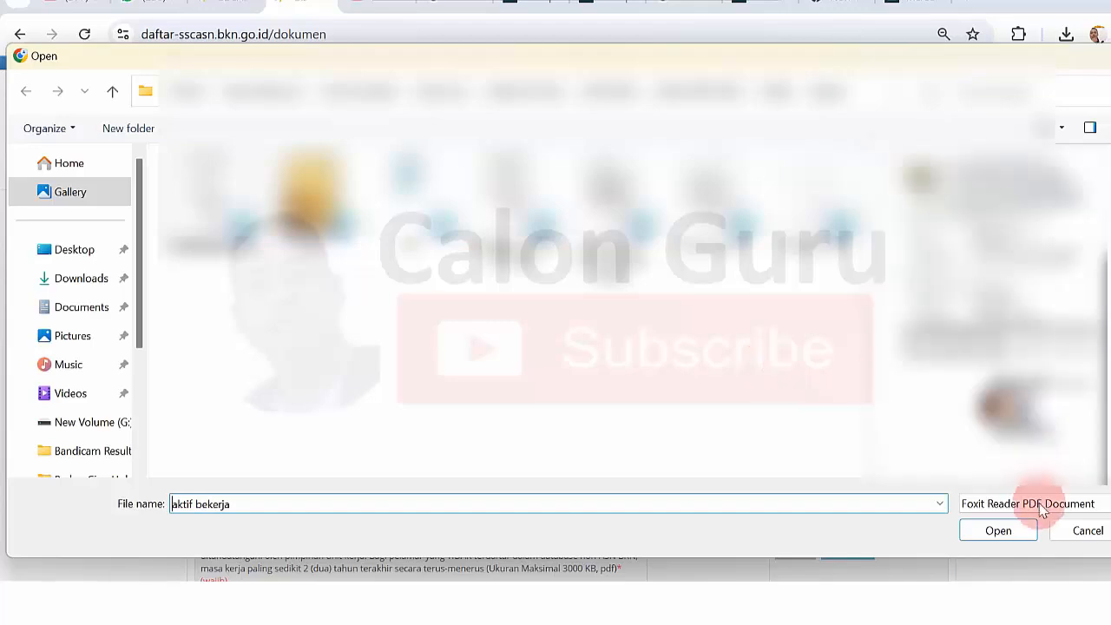
{"action": "left_click", "coordinate": [1002, 531]}
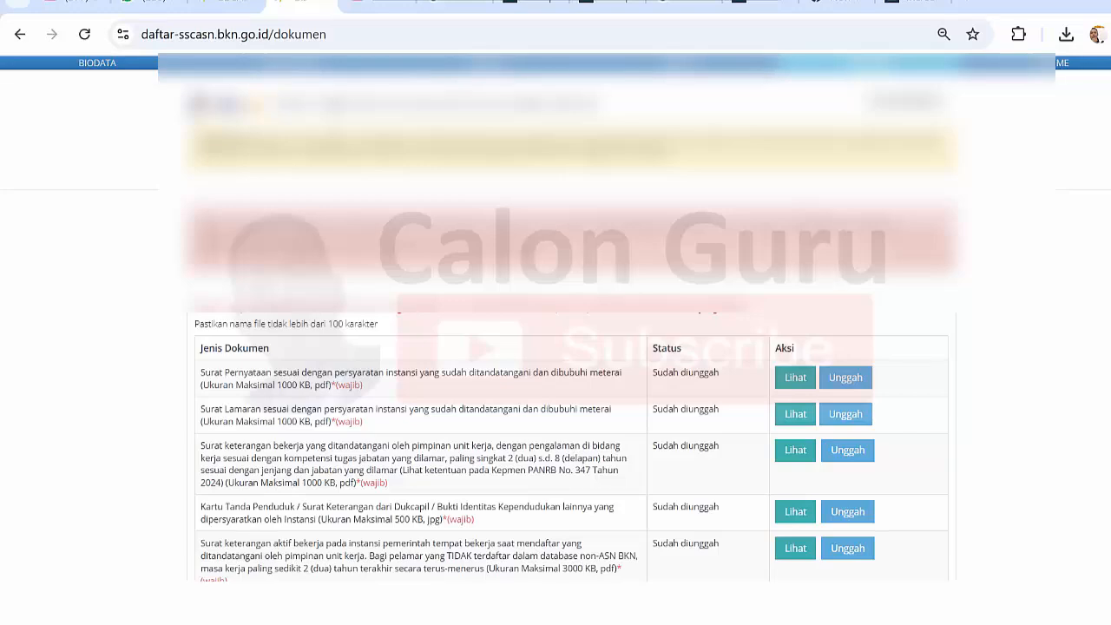
Upload the file "Transkrip Nilai" for the Transkrip/Daftar Nilai asli requirement
{"action": "scroll", "coordinate": [571, 348], "scroll_direction": "down", "scroll_amount": 6}
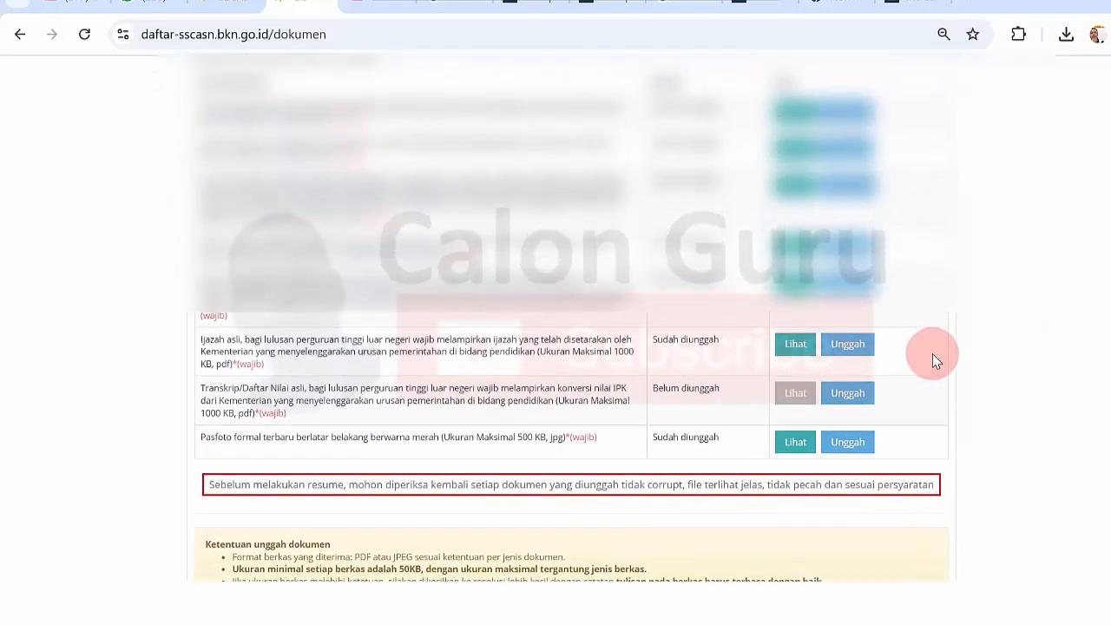
{"action": "left_click", "coordinate": [841, 397]}
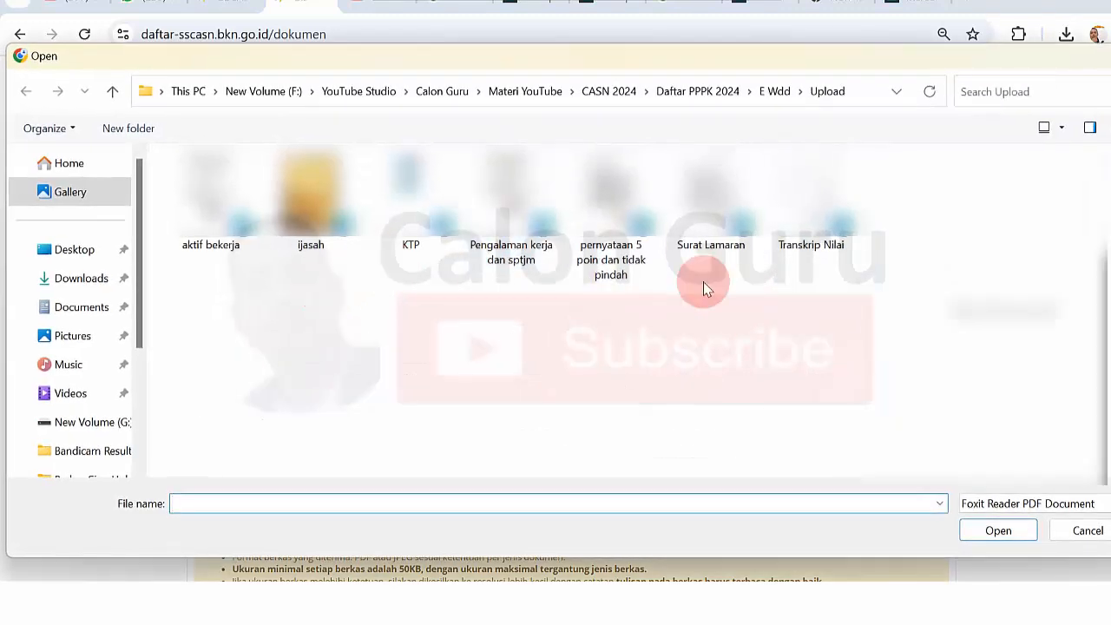
{"action": "left_click", "coordinate": [776, 184]}
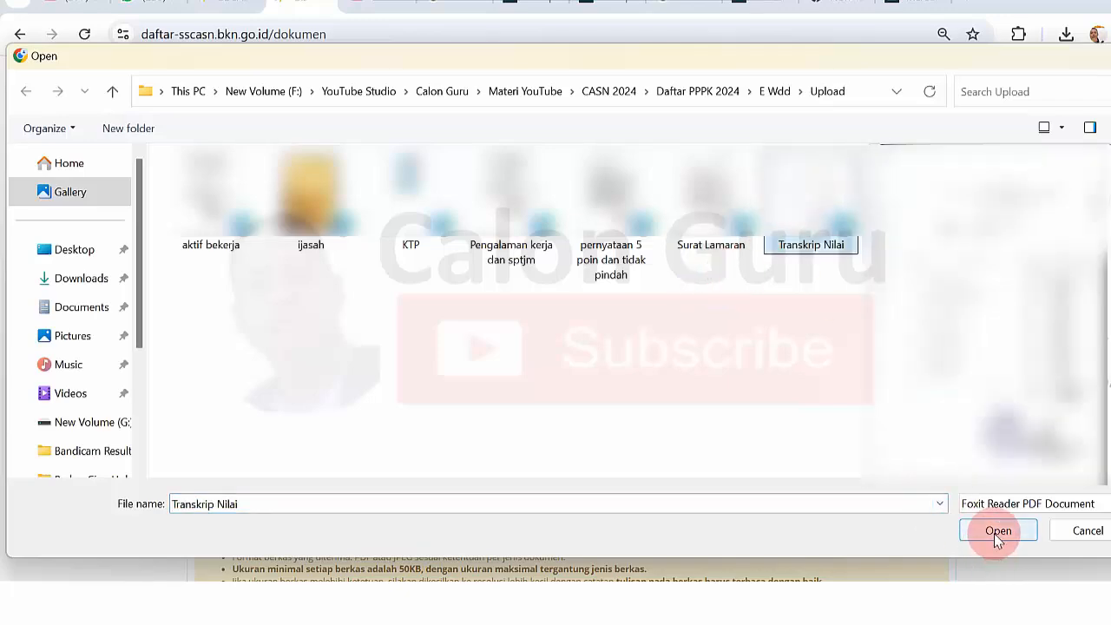
{"action": "left_click", "coordinate": [996, 530]}
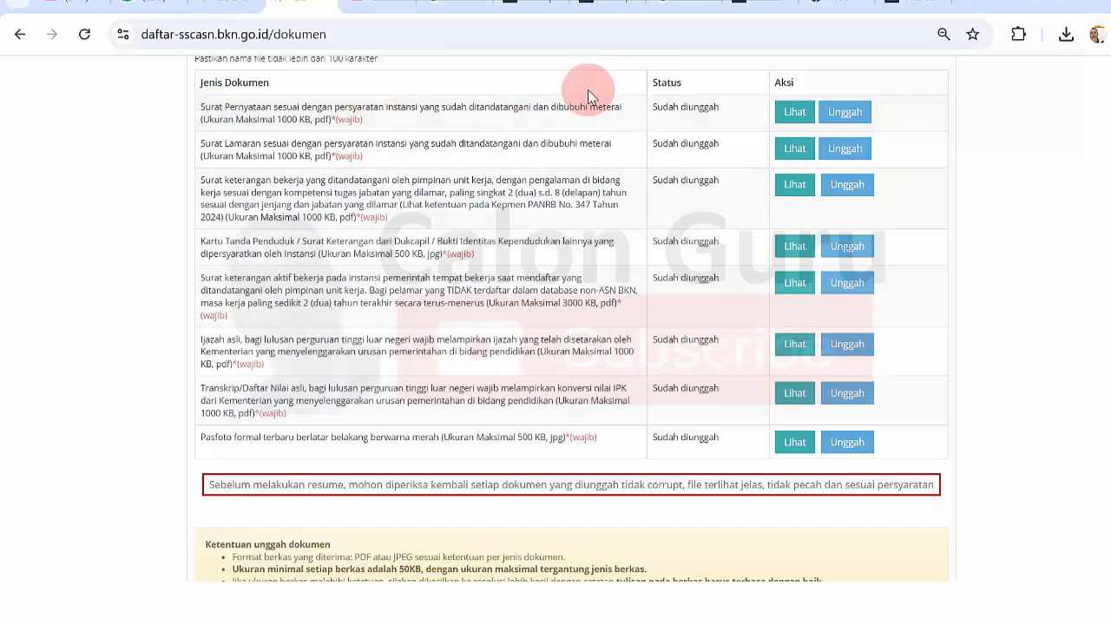
Open the uploaded Surat Pernyataan to check that the file is readable
{"action": "left_click", "coordinate": [797, 118]}
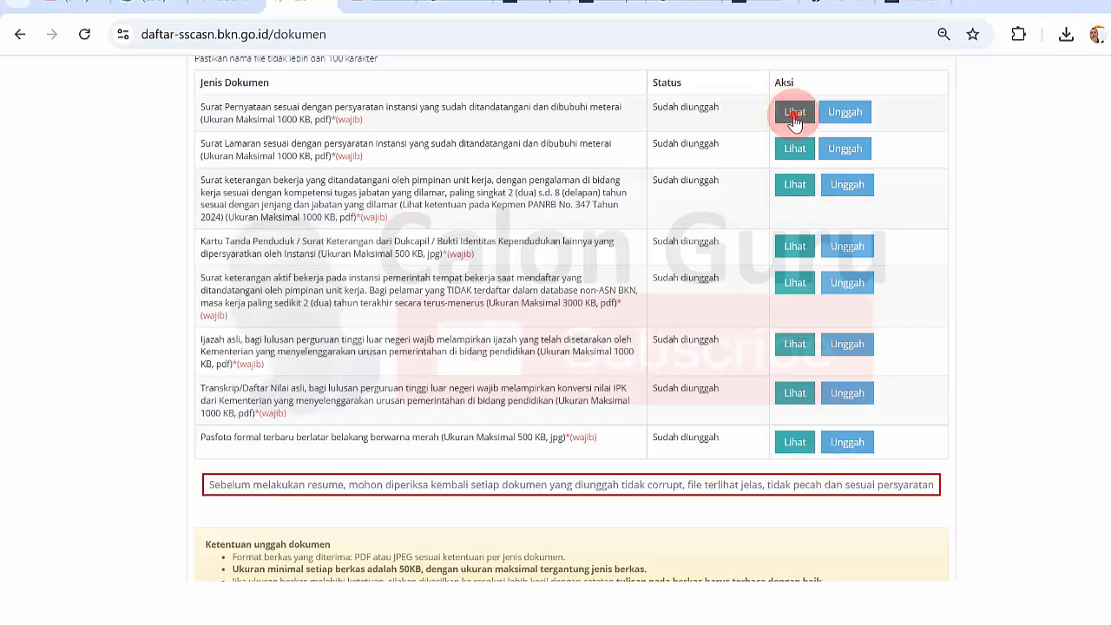
{"action": "left_click", "coordinate": [795, 119]}
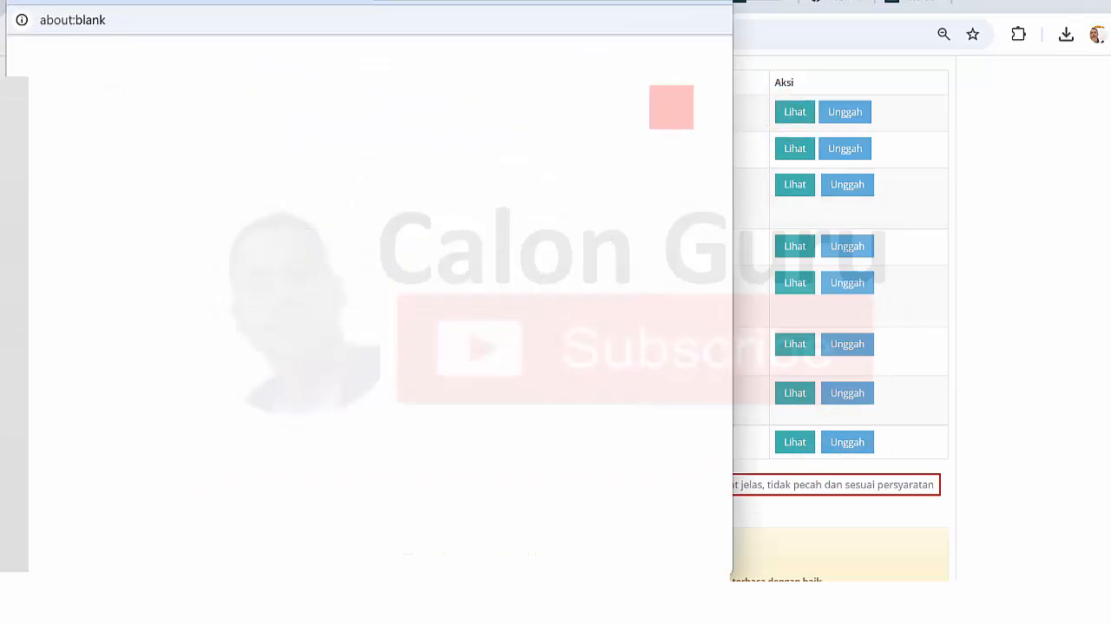